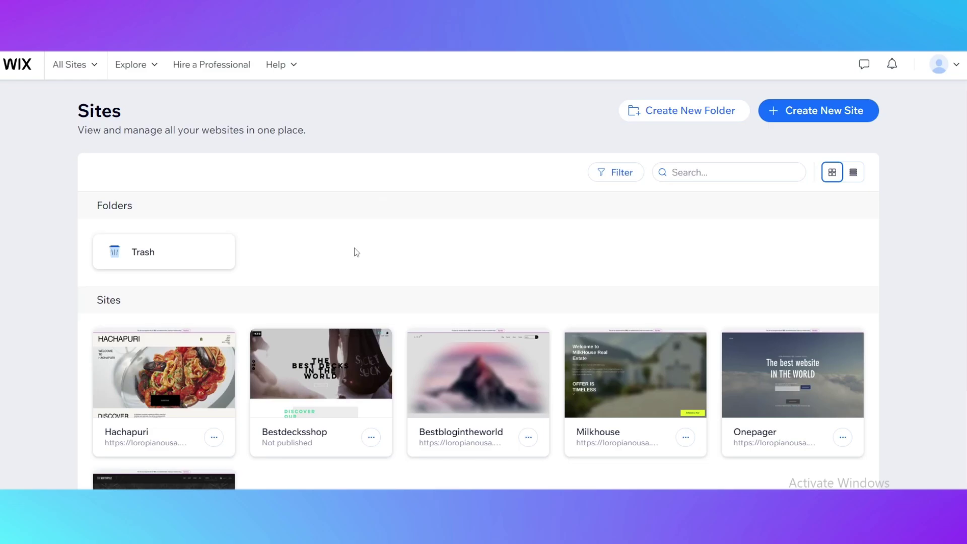
- Check the signed-in account from the account menu on the sites list
mouse_move(604, 349)
scroll(322, 373, "down", 3)
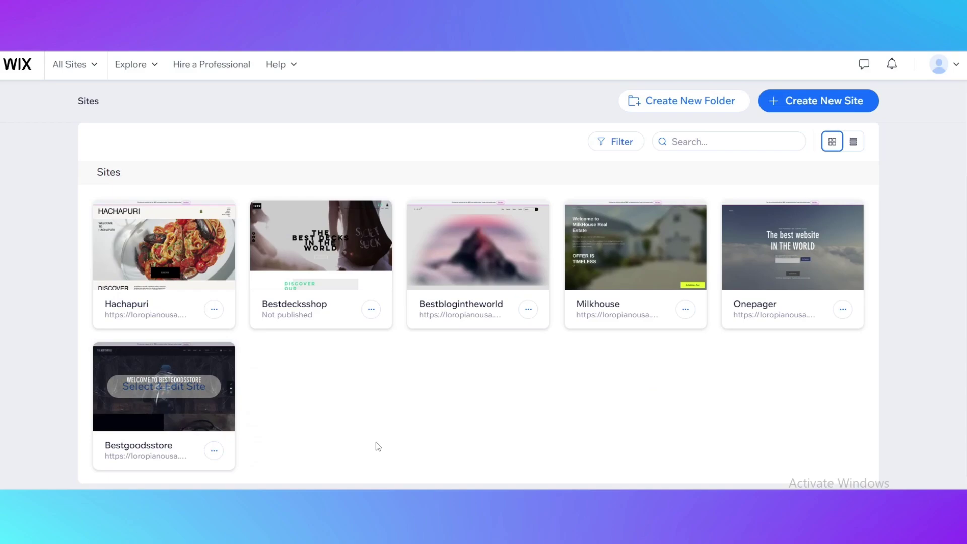
scroll(615, 374, "up", 3)
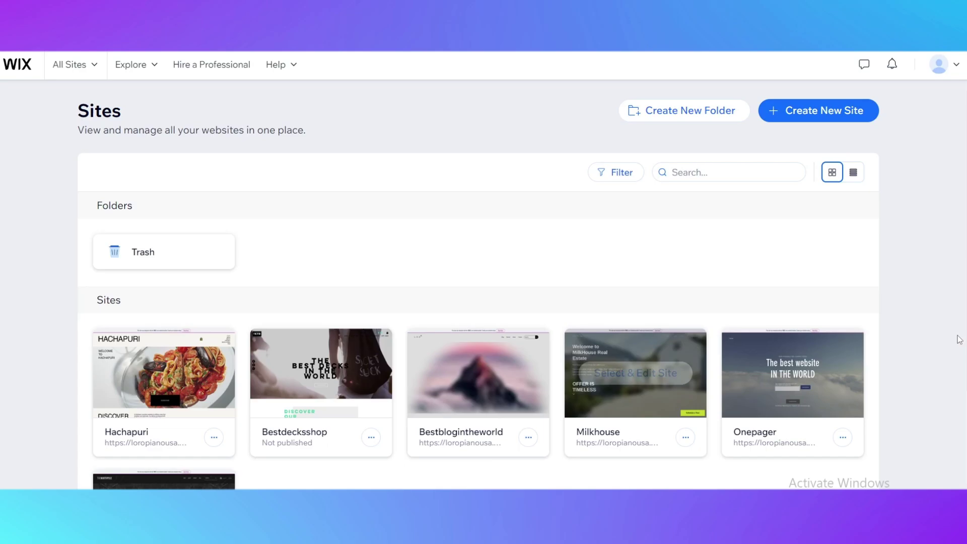
scroll(942, 335, "down", 3)
scroll(933, 333, "up", 3)
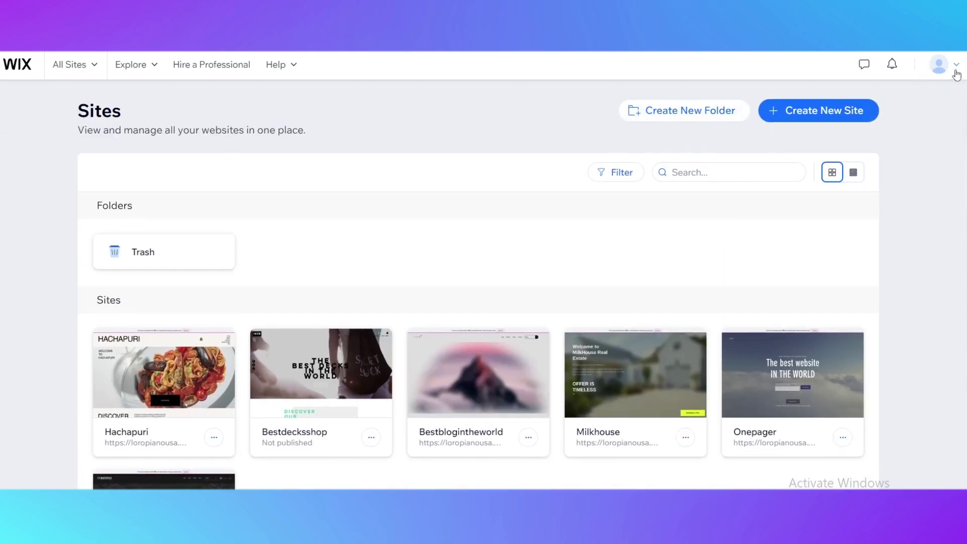
left_click(955, 71)
scroll(203, 421, "down", 3)
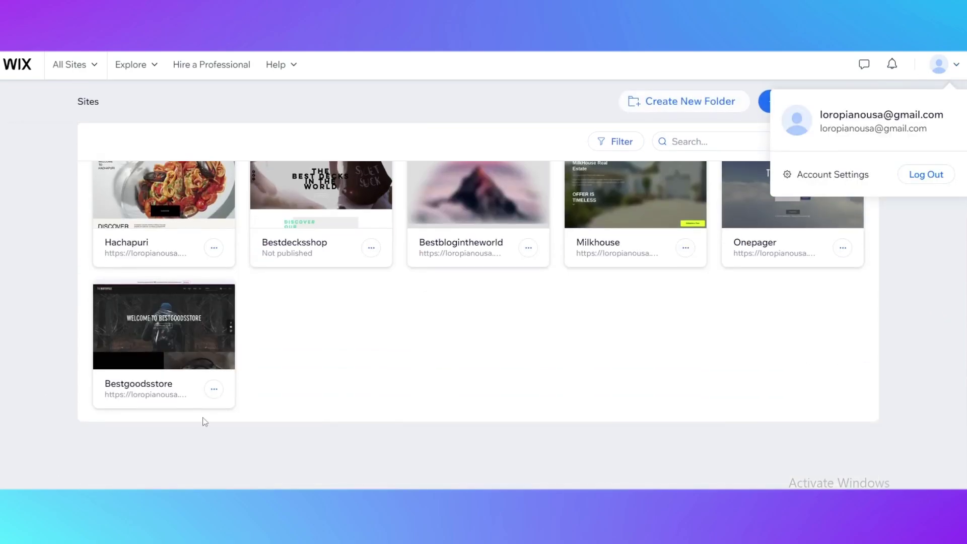
left_click(331, 402)
scroll(331, 401, "up", 3)
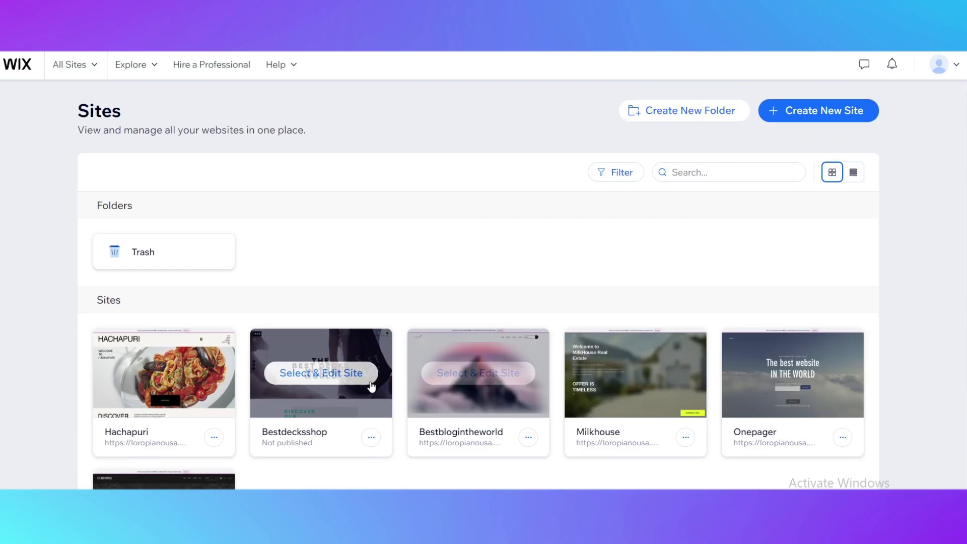
scroll(665, 309, "down", 3)
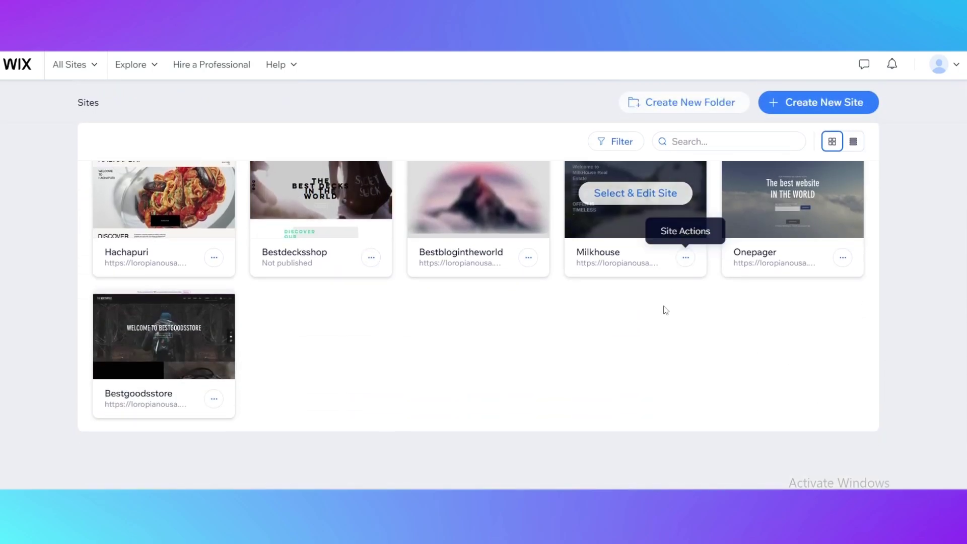
scroll(479, 383, "up", 2)
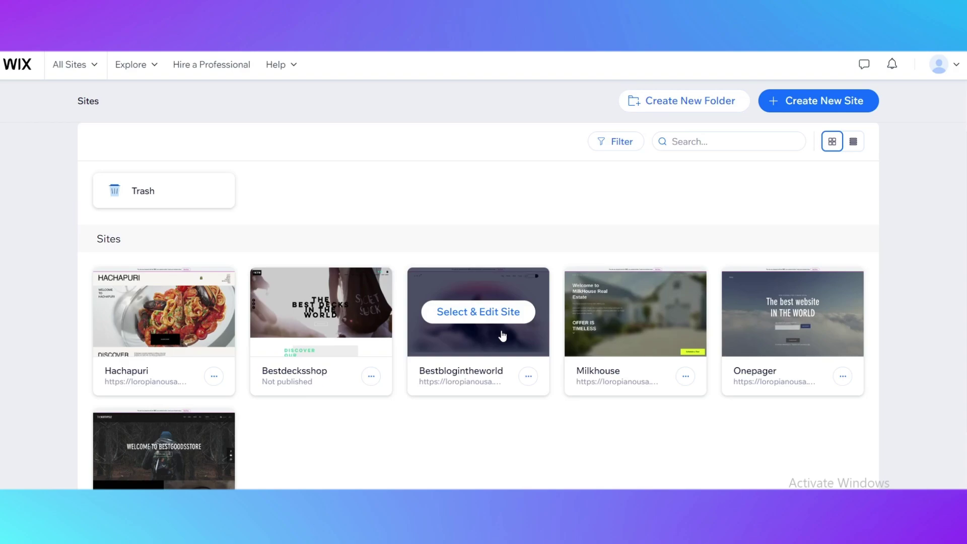
- Open the Bestbloginthewworld site dashboard and look over its setup checklist
left_click(496, 314)
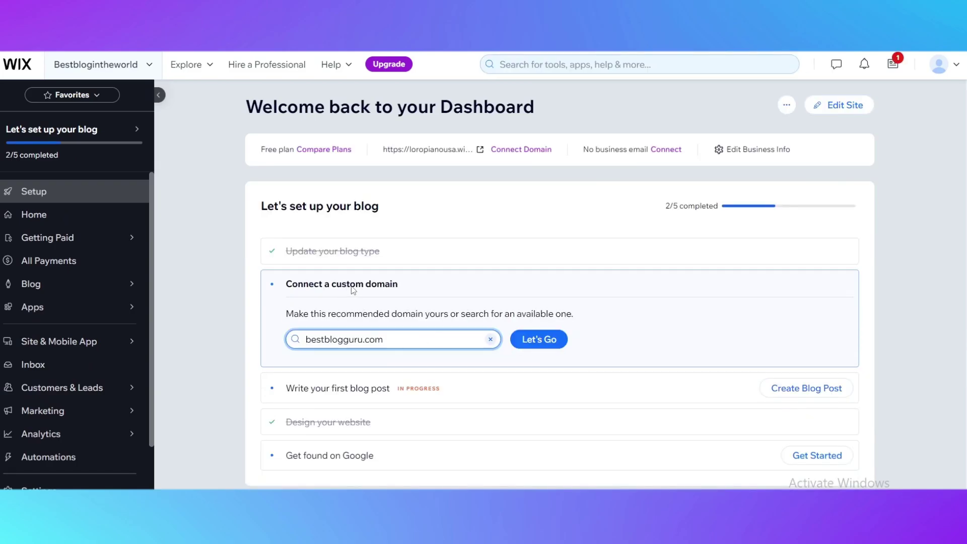
scroll(208, 328, "down", 6)
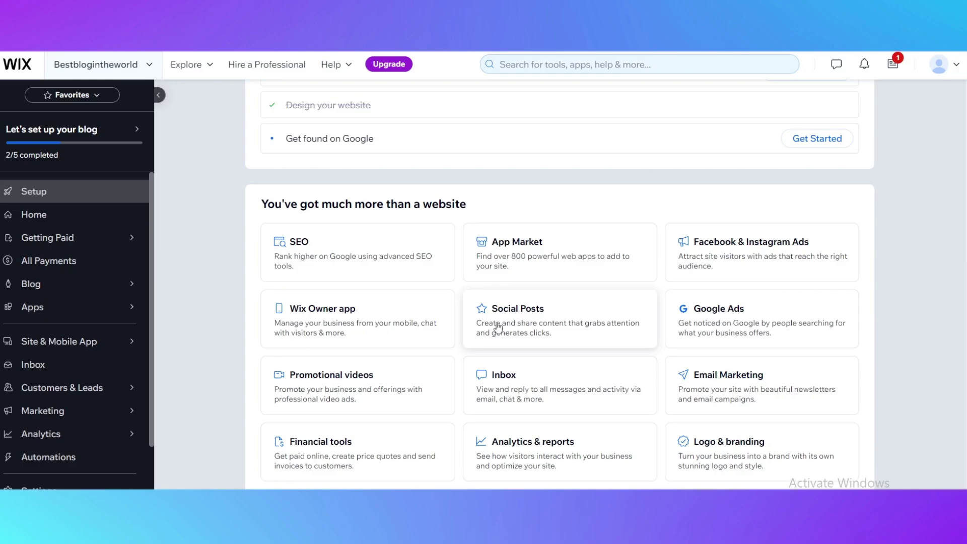
scroll(498, 324, "up", 6)
mouse_move(113, 306)
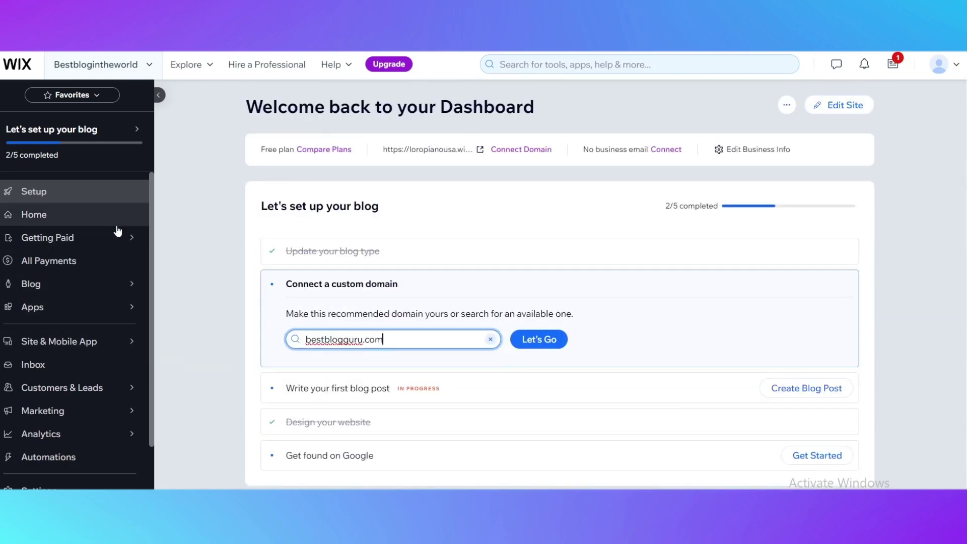
scroll(464, 352, "down", 5)
scroll(553, 417, "up", 5)
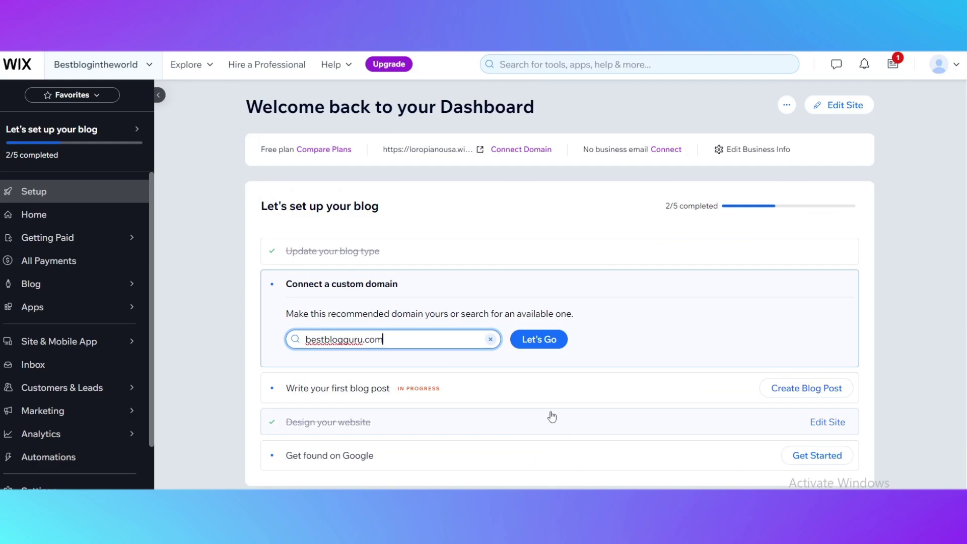
scroll(438, 426, "down", 2)
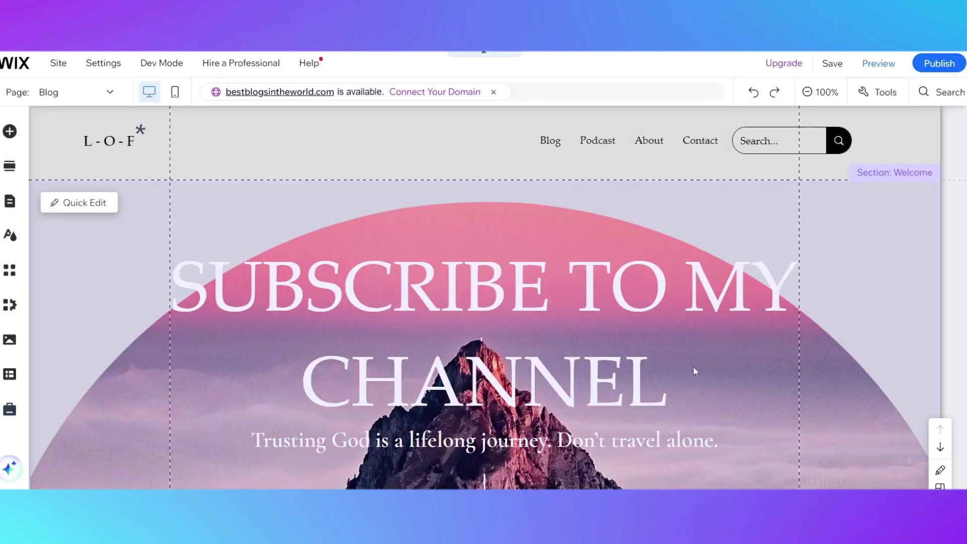
scroll(603, 285, "down", 8)
scroll(307, 291, "up", 4)
scroll(308, 296, "down", 15)
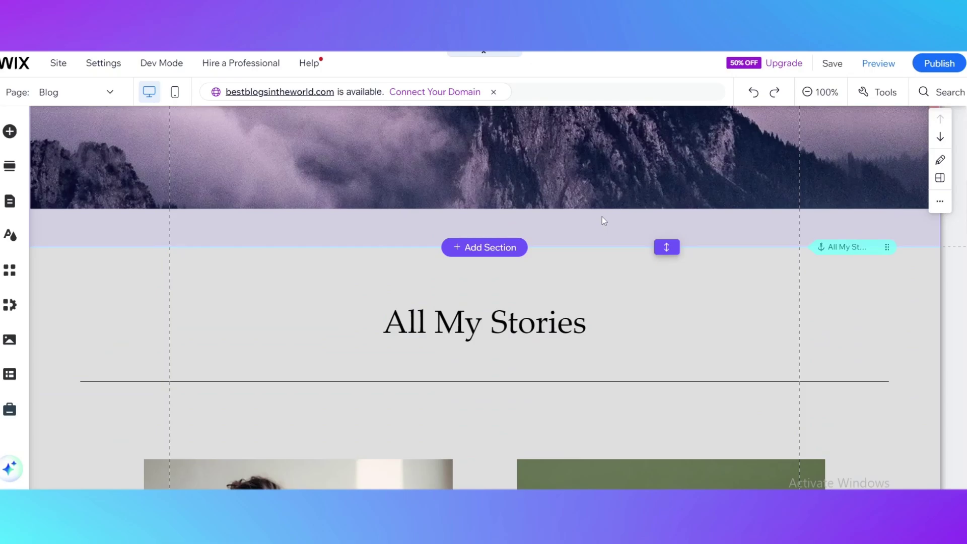
scroll(468, 352, "up", 15)
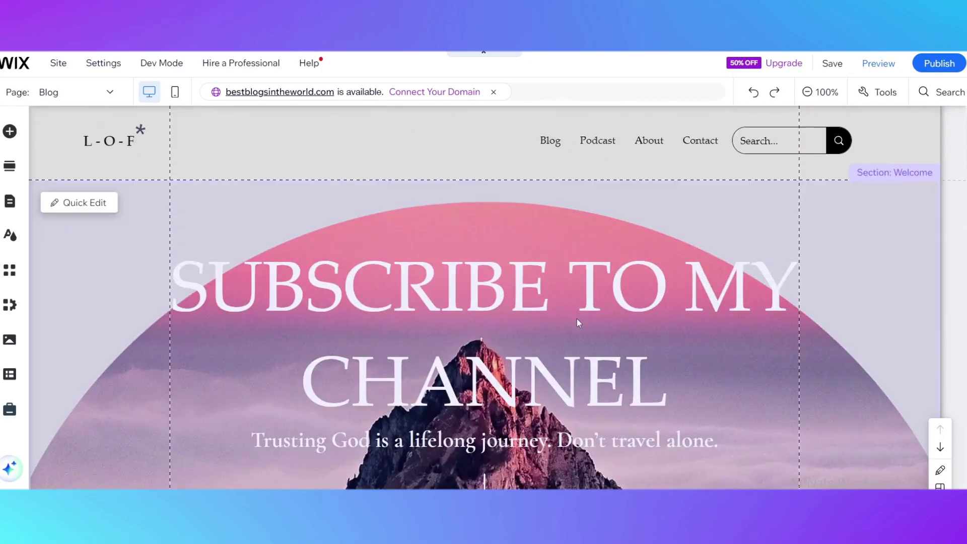
scroll(577, 319, "down", 12)
scroll(639, 344, "down", 14)
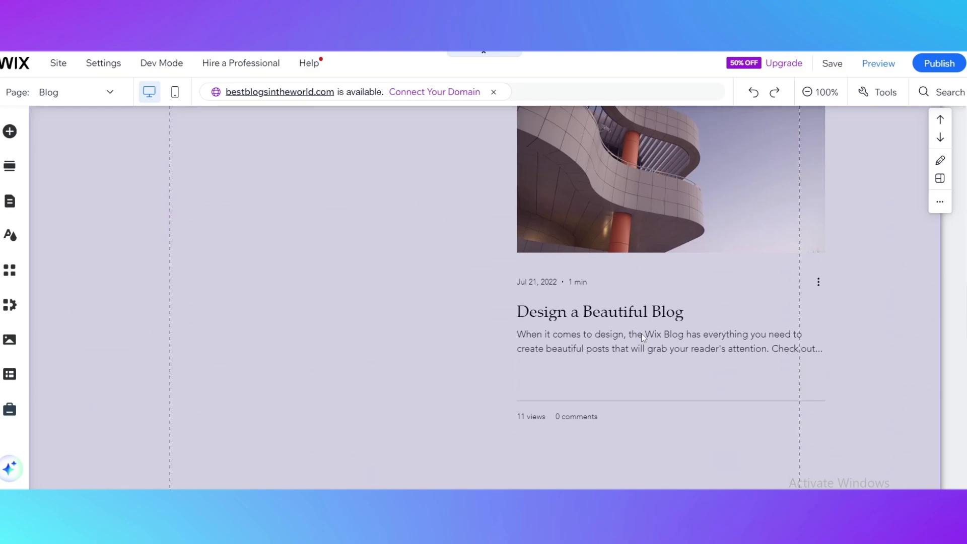
scroll(637, 334, "up", 10)
scroll(637, 334, "down", 15)
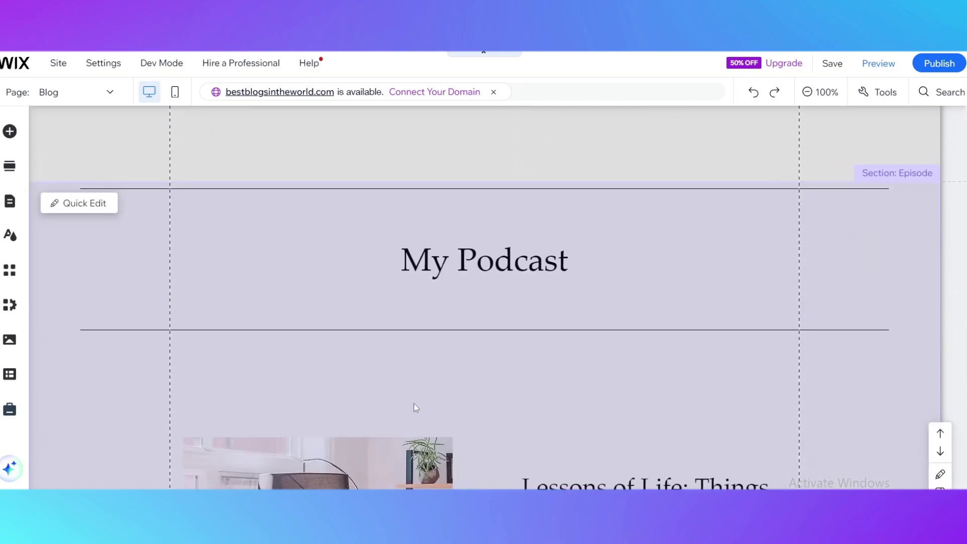
scroll(471, 385, "up", 20)
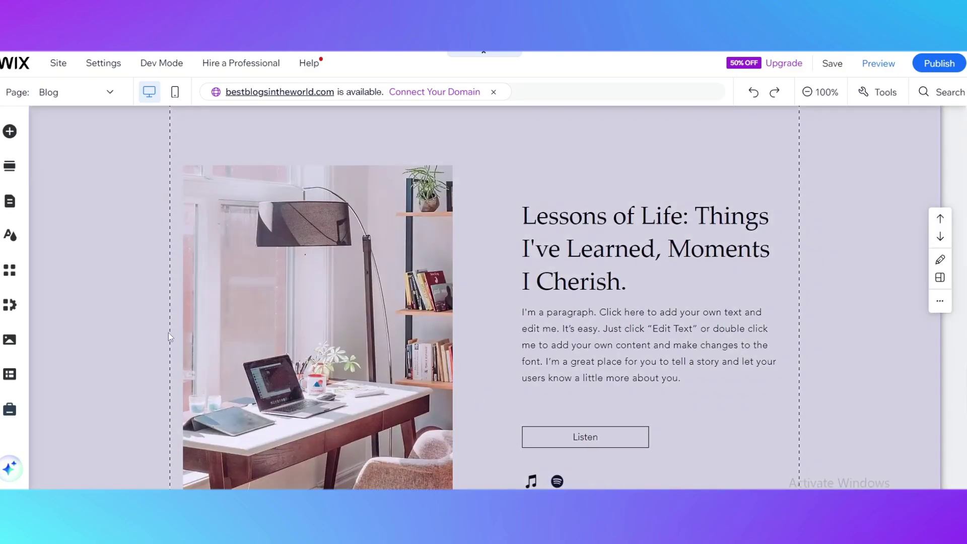
scroll(527, 306, "up", 10)
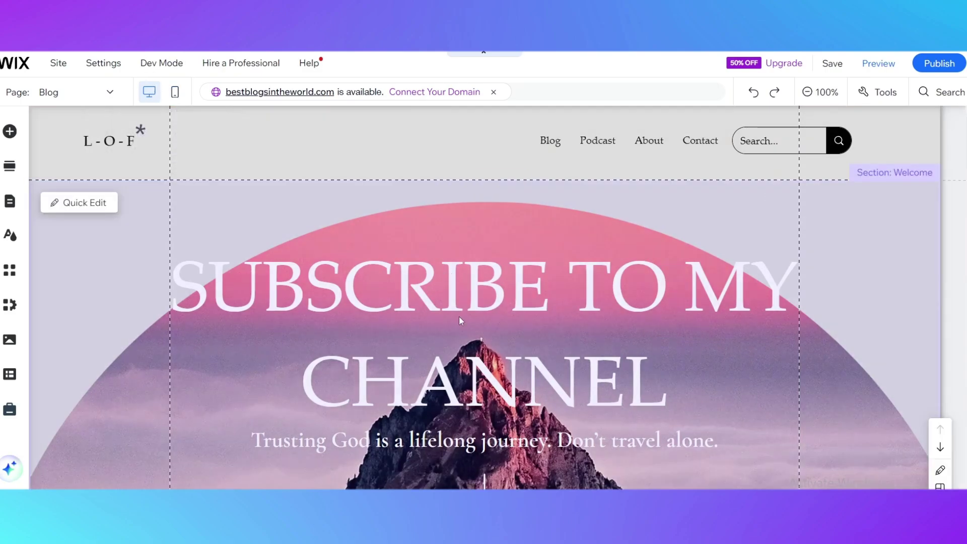
scroll(496, 371, "down", 4)
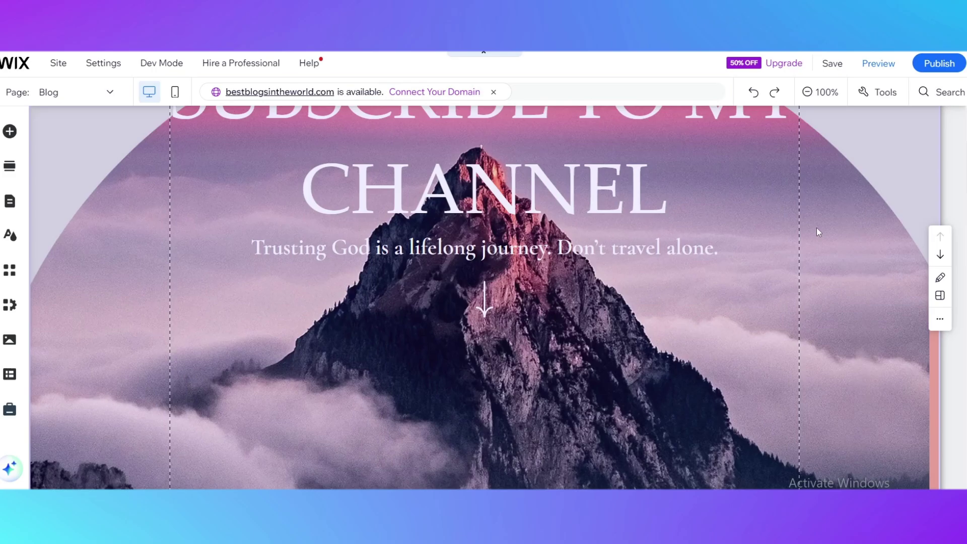
scroll(817, 232, "down", 10)
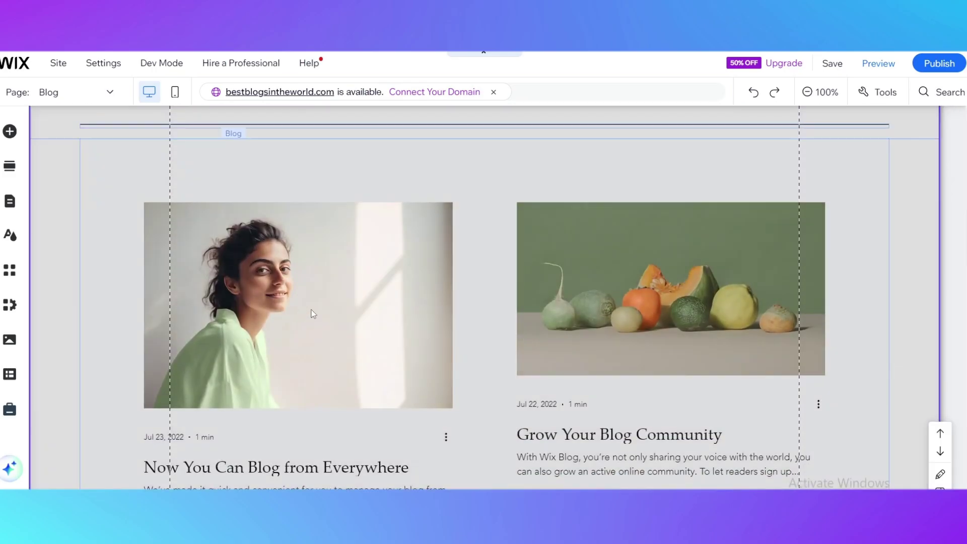
left_click(303, 307)
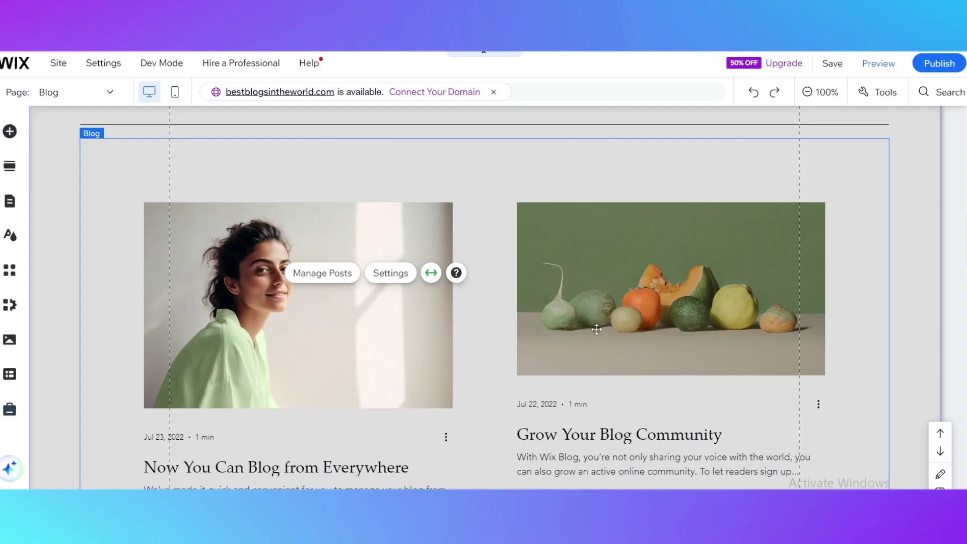
scroll(596, 329, "down", 9)
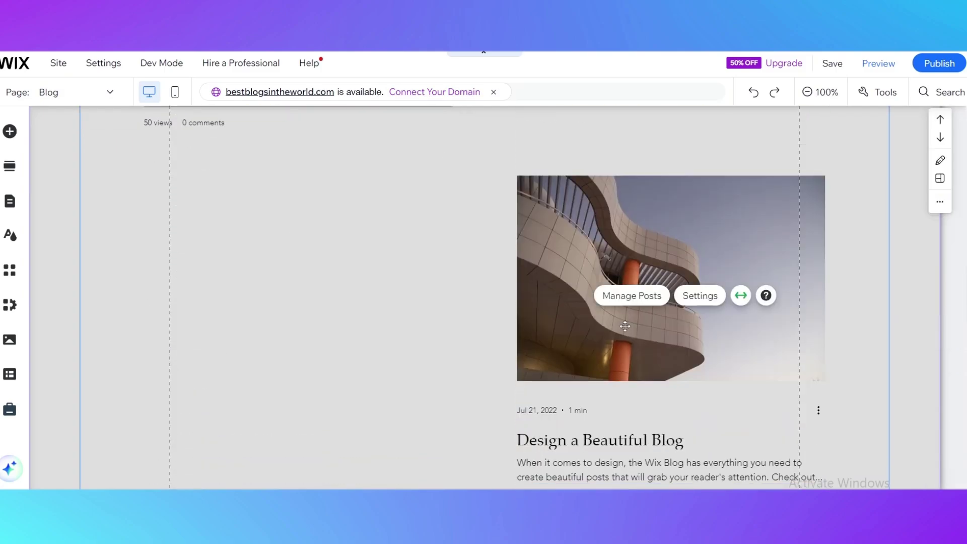
scroll(625, 327, "down", 20)
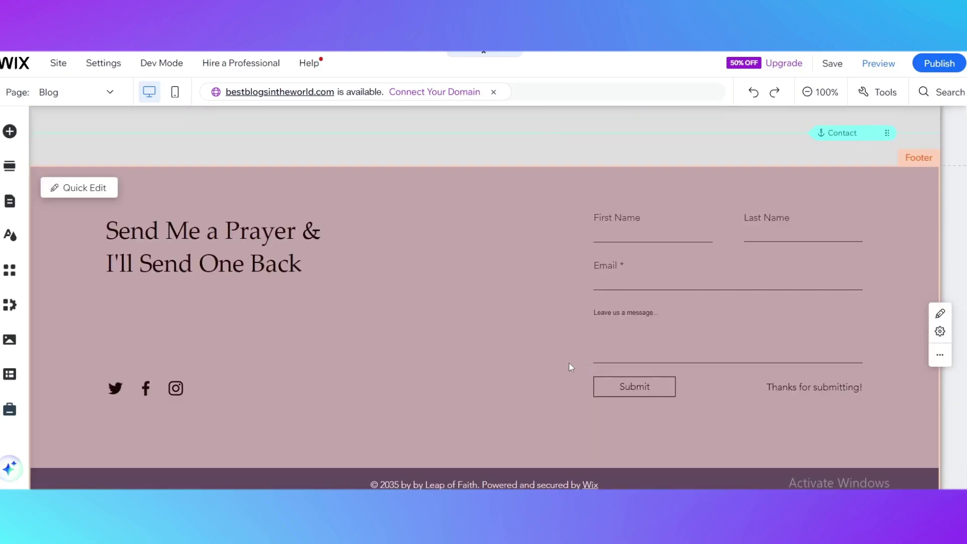
scroll(415, 367, "up", 7)
scroll(468, 422, "down", 4)
scroll(468, 423, "up", 4)
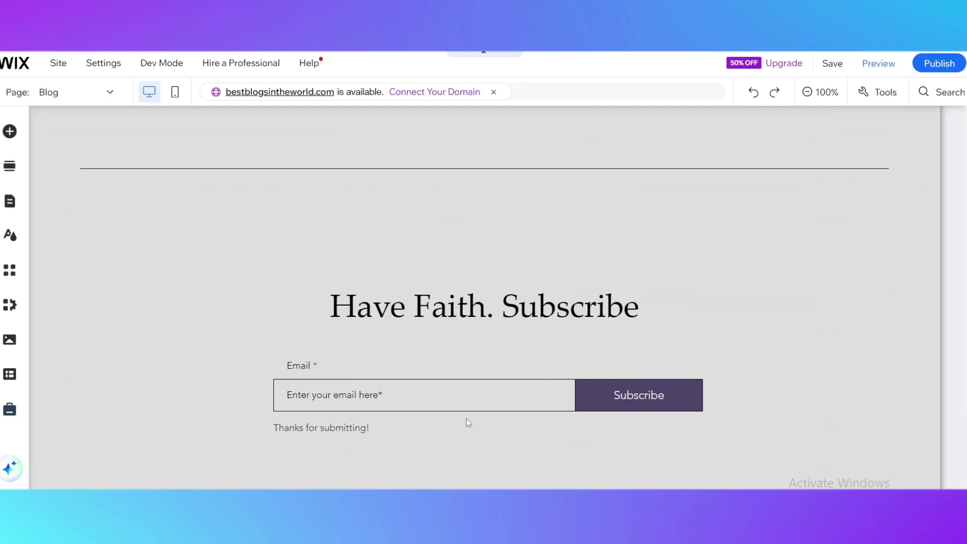
scroll(360, 355, "up", 10)
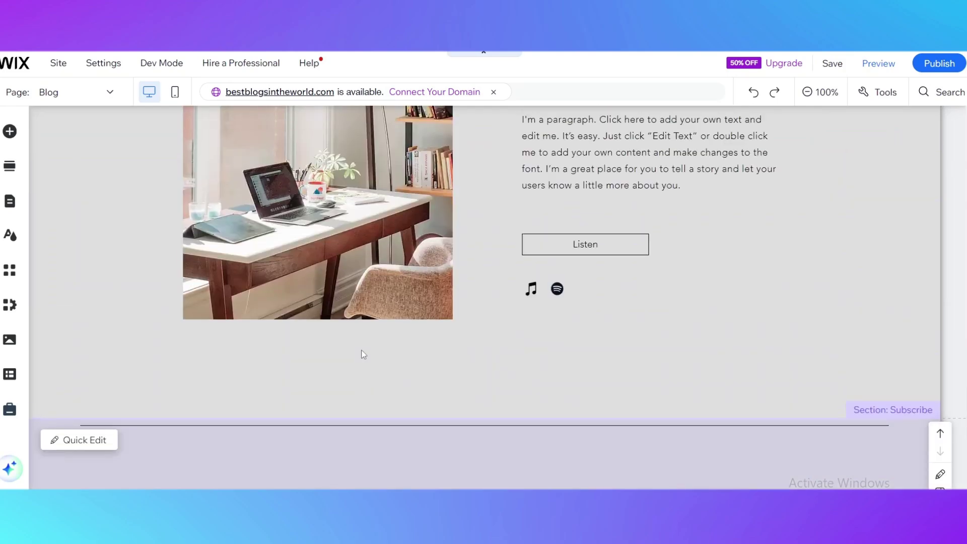
scroll(527, 431, "up", 6)
scroll(609, 333, "down", 5)
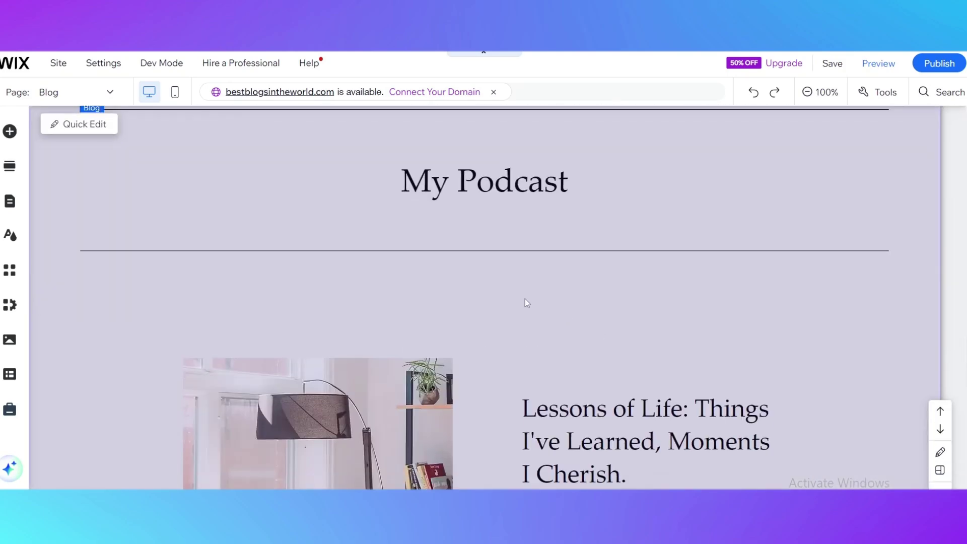
scroll(525, 299, "down", 2)
scroll(538, 330, "down", 2)
scroll(455, 340, "up", 4)
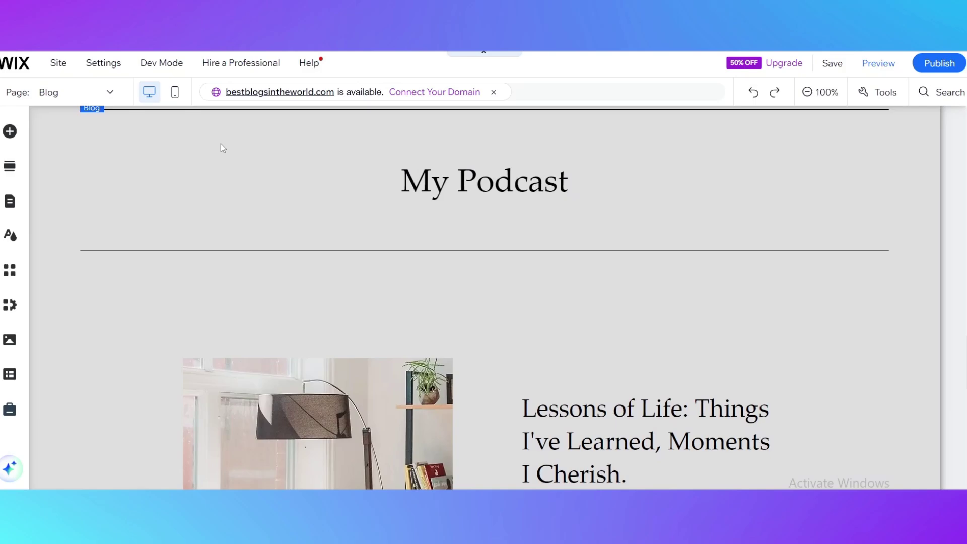
- Delete the Section: Episode (My Podcast) through its right-click menu
scroll(474, 361, "up", 6)
left_click(523, 336)
scroll(443, 300, "up", 4)
scroll(444, 300, "down", 11)
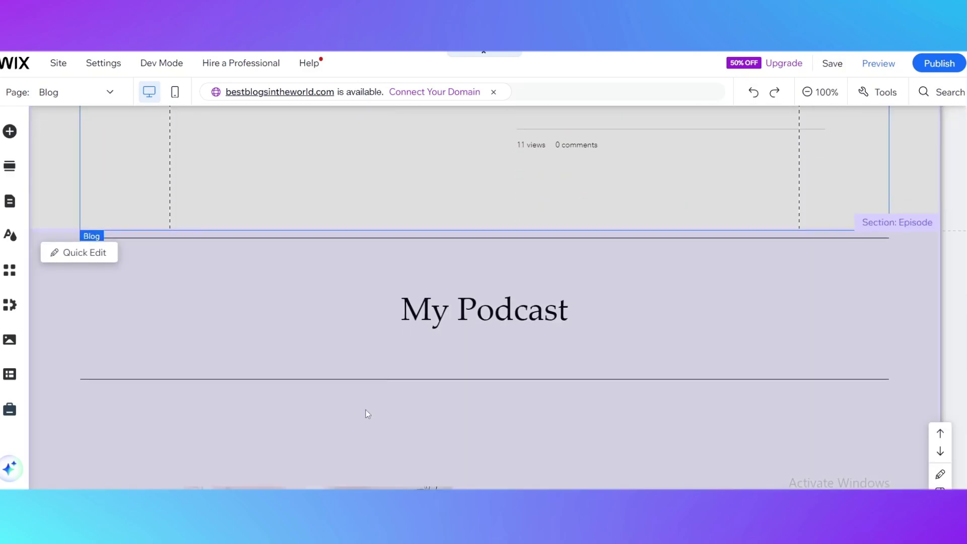
scroll(200, 332, "up", 4)
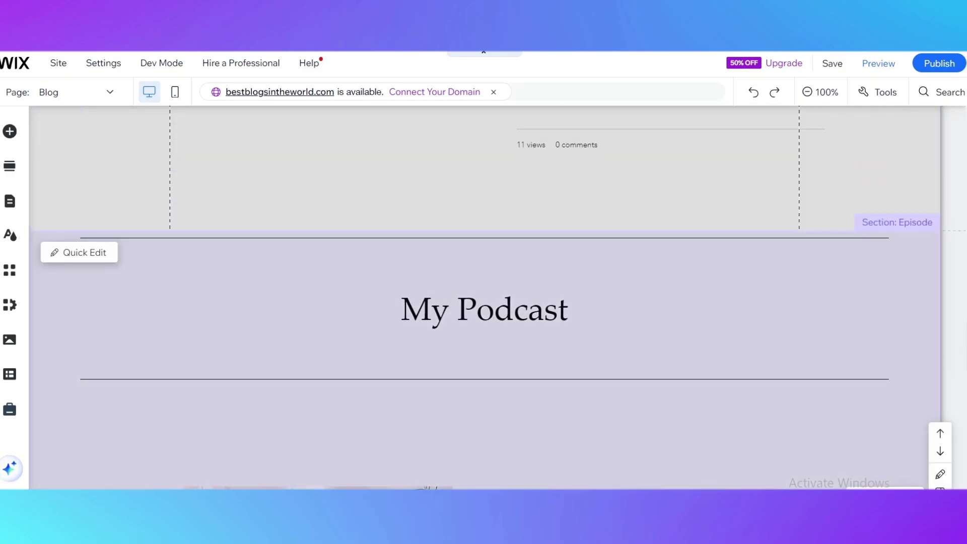
right_click(791, 466)
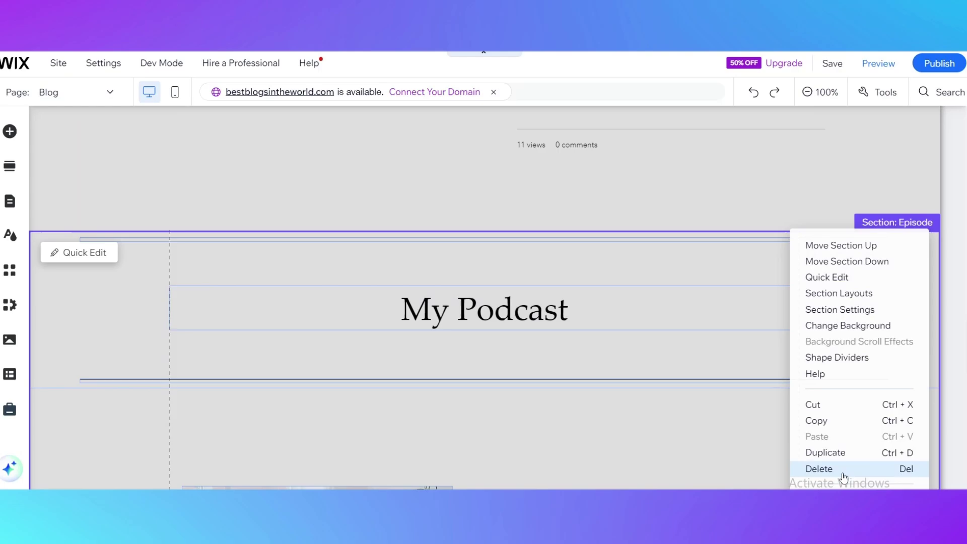
left_click(819, 469)
scroll(637, 456, "up", 8)
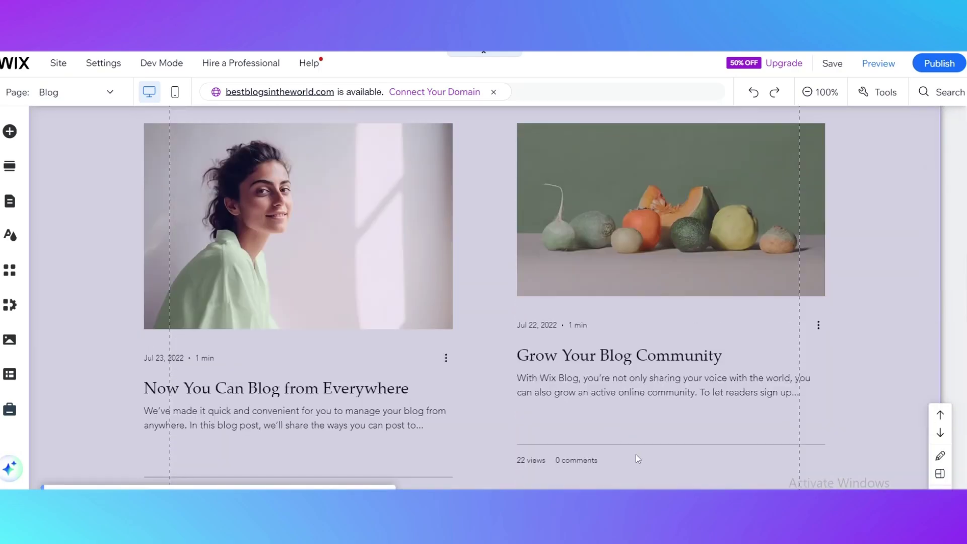
scroll(638, 452, "up", 10)
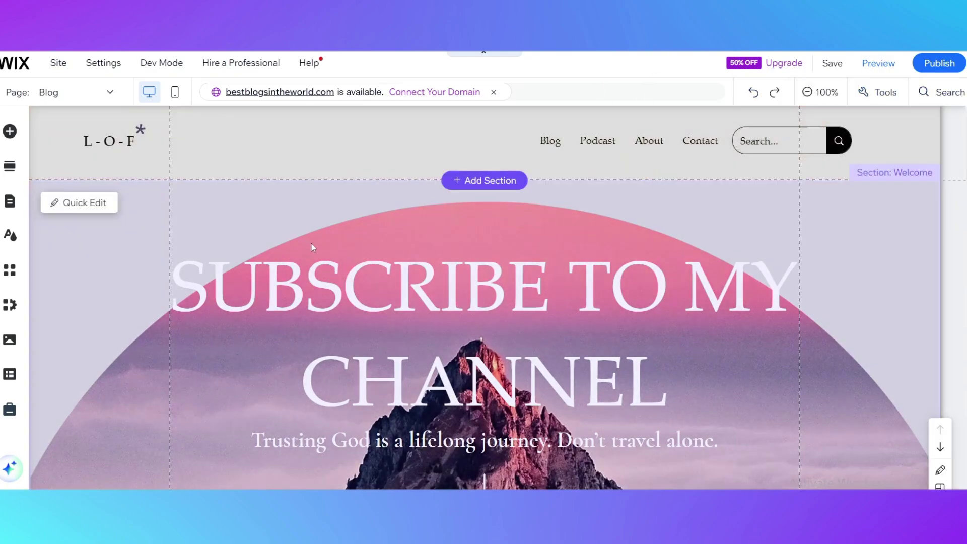
- Save the site changes and dismiss the changes-saved confirmation
scroll(521, 315, "down", 5)
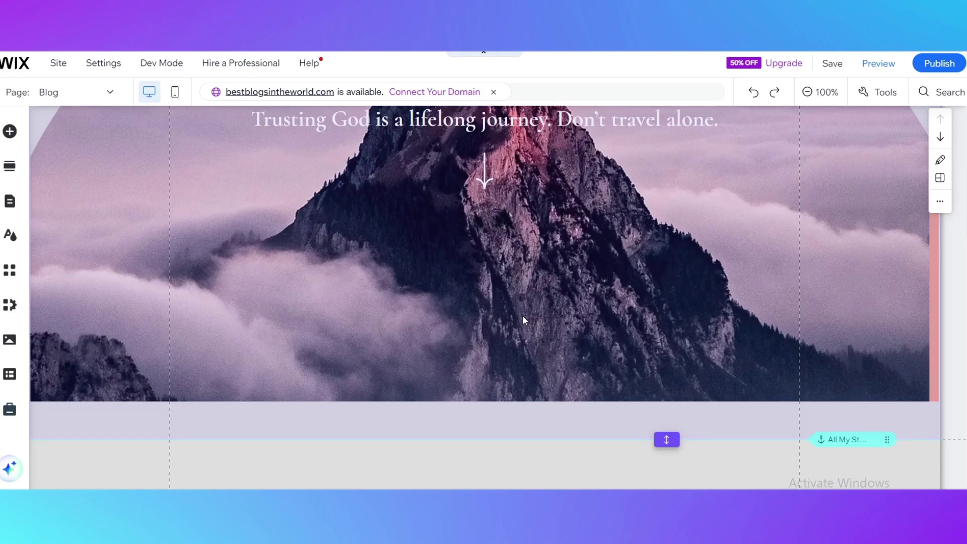
scroll(506, 313, "down", 5)
scroll(458, 272, "down", 4)
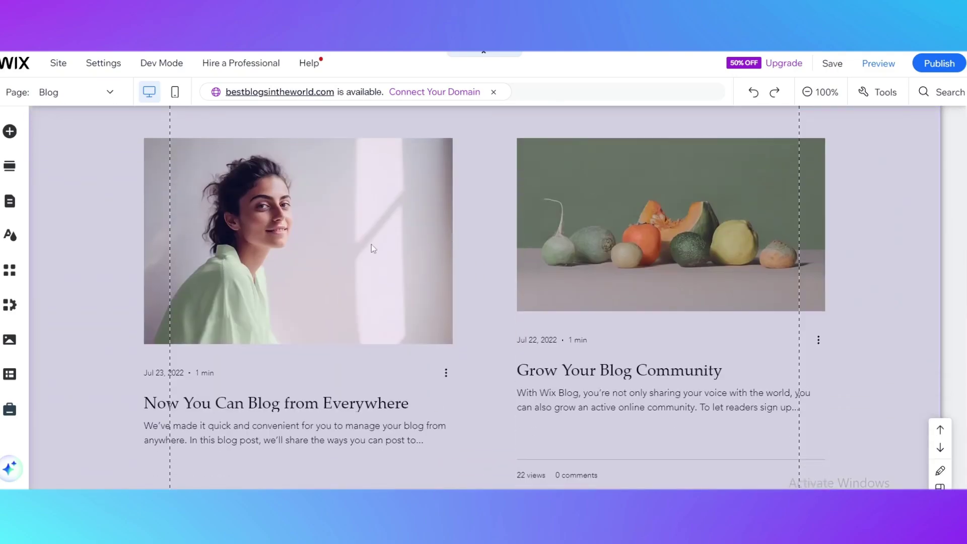
scroll(302, 290, "up", 5)
scroll(302, 290, "up", 8)
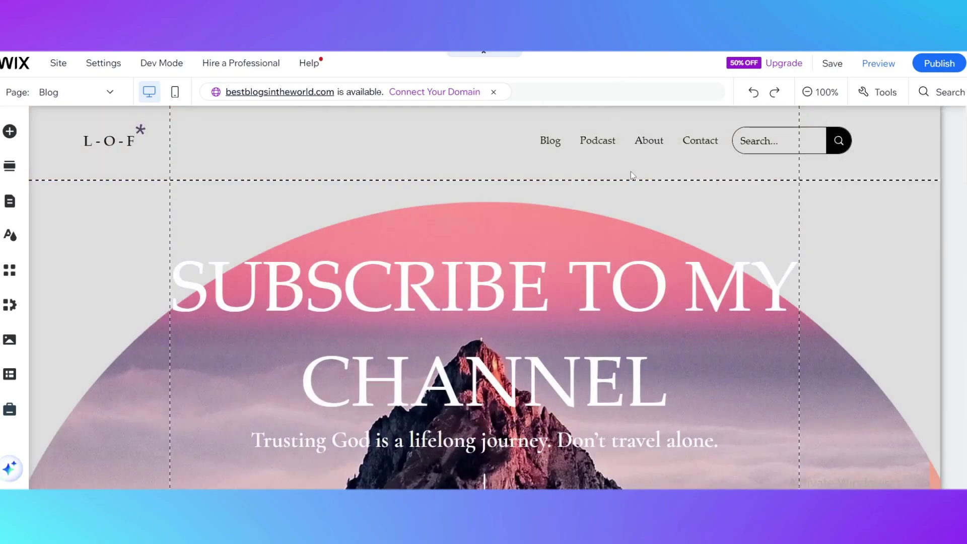
mouse_move(822, 68)
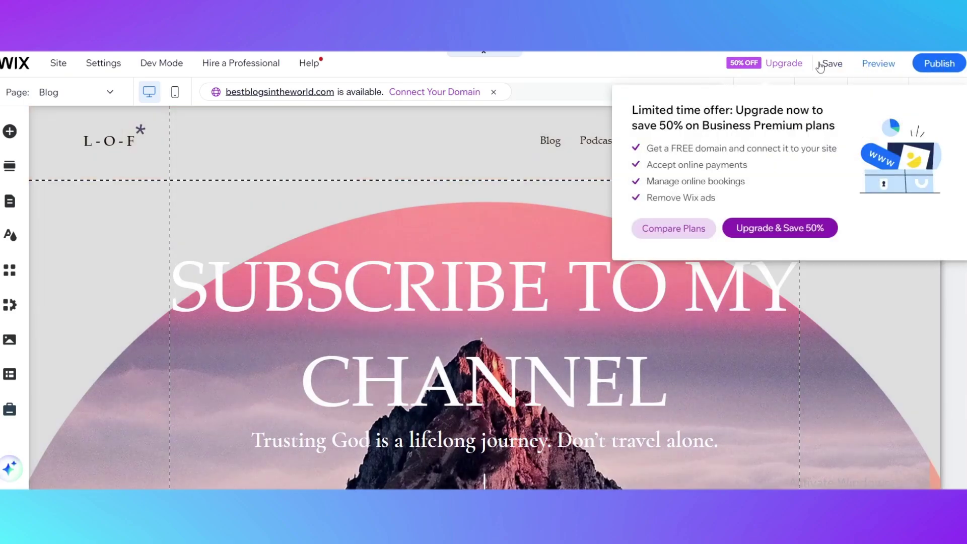
left_click(827, 64)
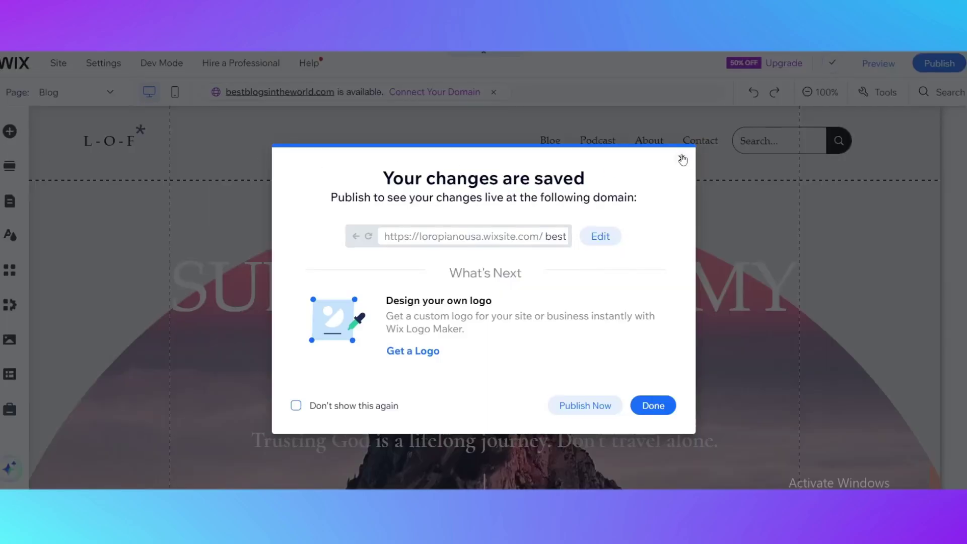
left_click(682, 157)
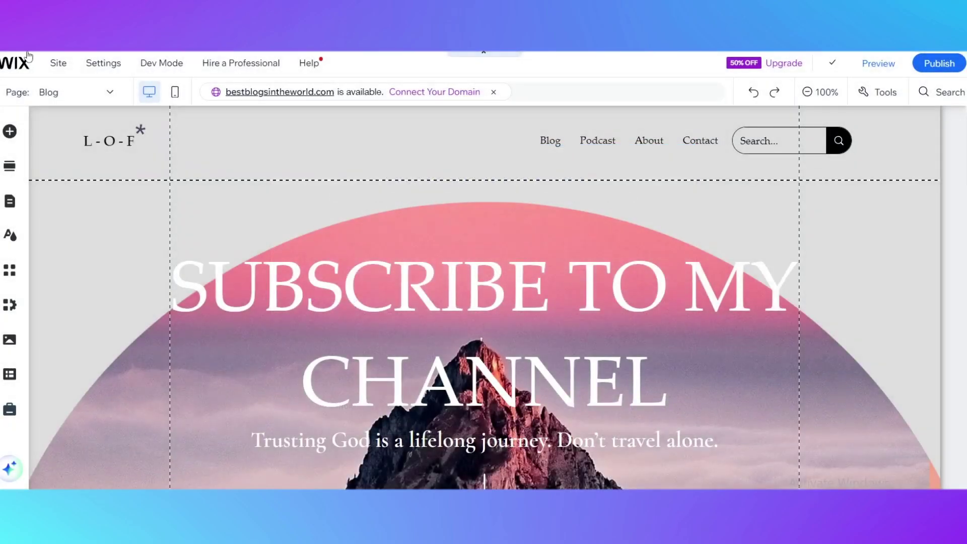
scroll(413, 324, "down", 5)
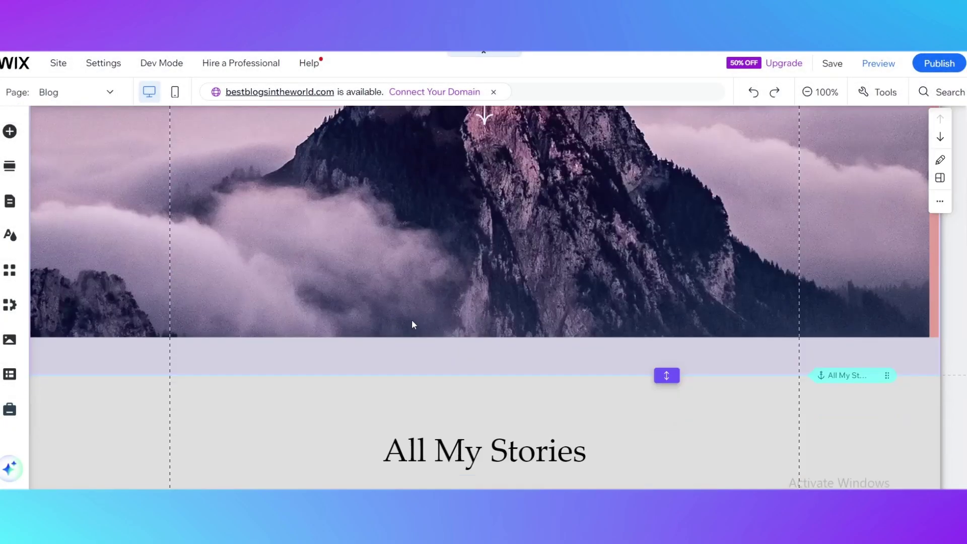
scroll(412, 324, "up", 5)
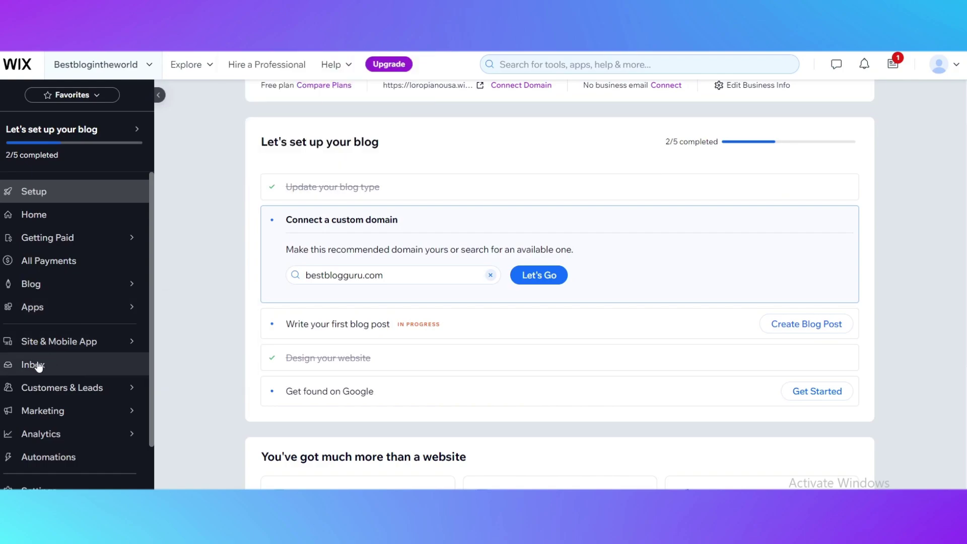
- Go to Apps > App Market from the dashboard sidebar and browse the Trending Now apps
scroll(30, 280, "down", 1)
mouse_move(33, 280)
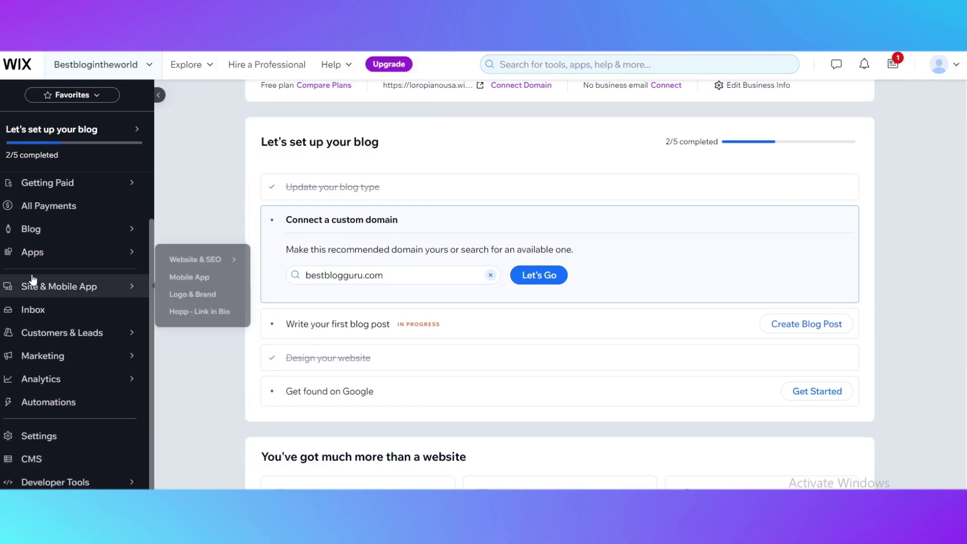
scroll(33, 280, "up", 1)
mouse_move(45, 309)
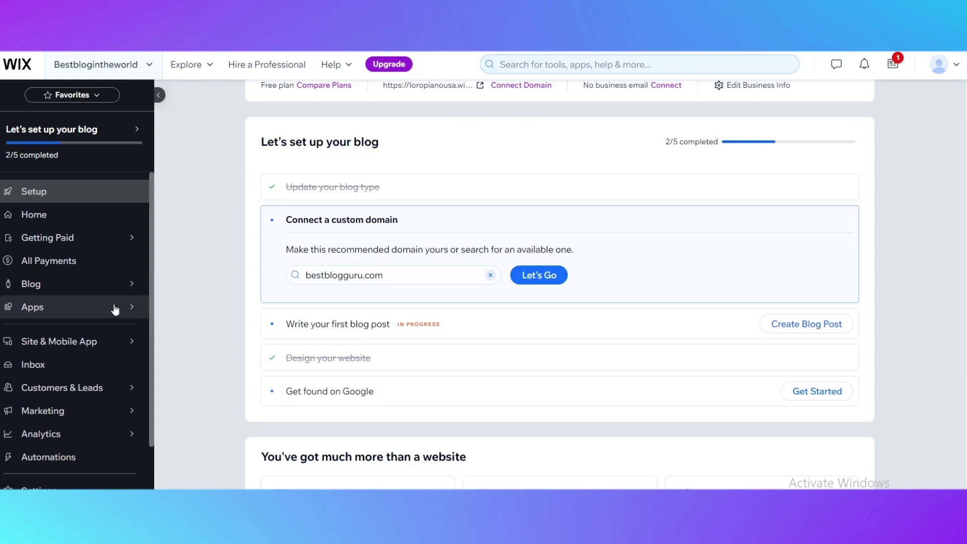
left_click(176, 319)
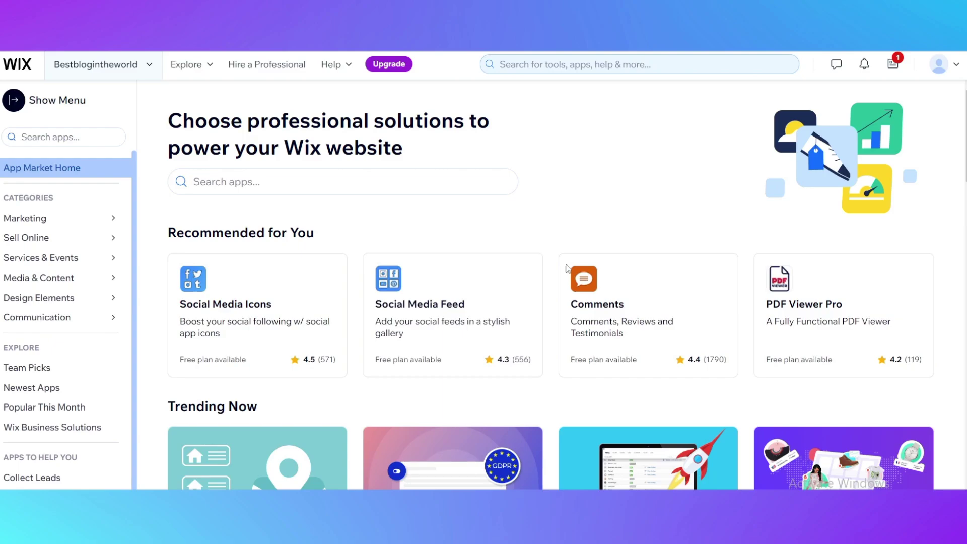
scroll(353, 262, "down", 4)
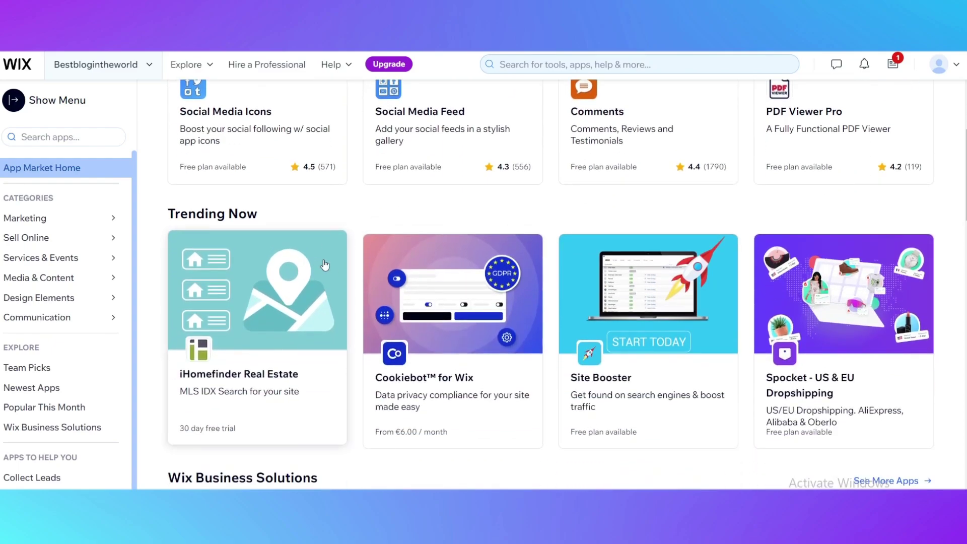
scroll(325, 265, "up", 4)
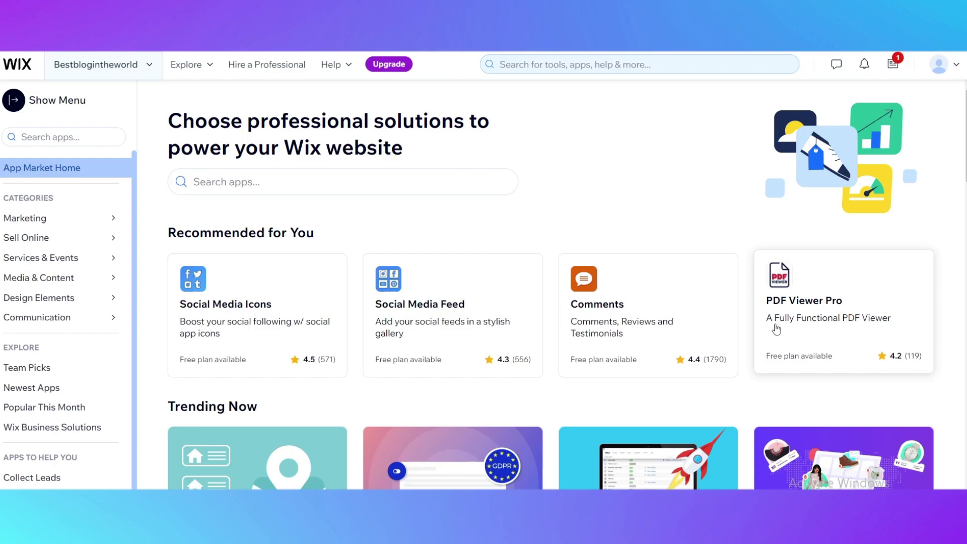
scroll(781, 291, "down", 4)
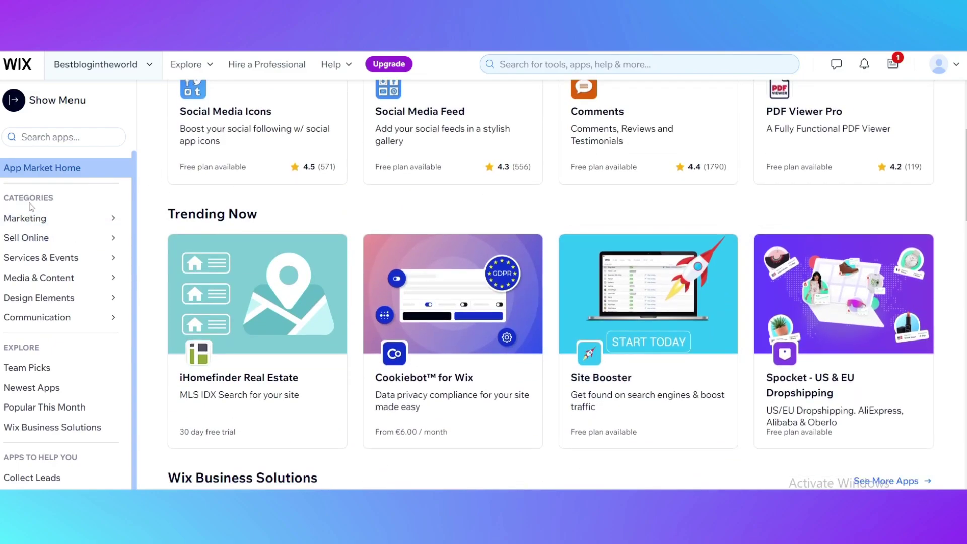
- Browse the Sell Online category and narrow it to Crowdfunding apps
mouse_move(15, 221)
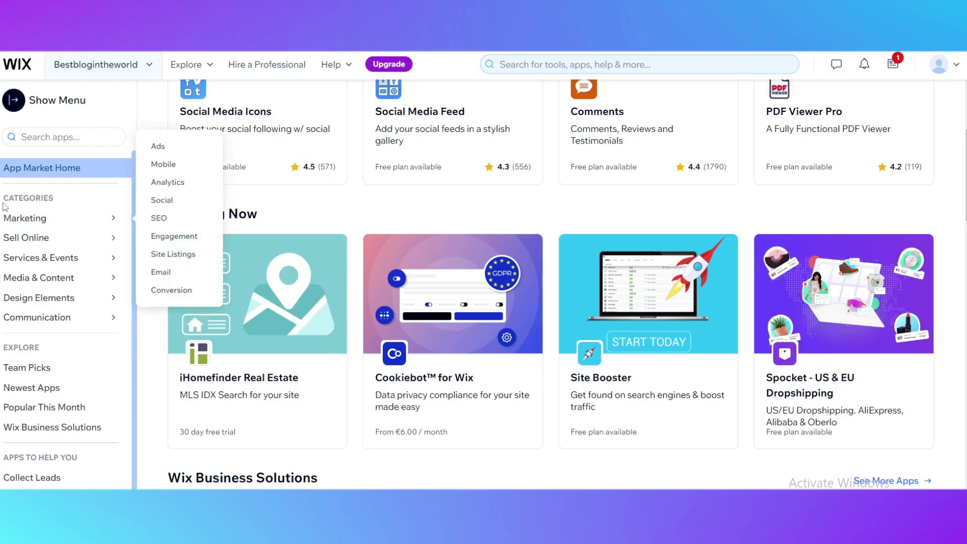
mouse_move(63, 247)
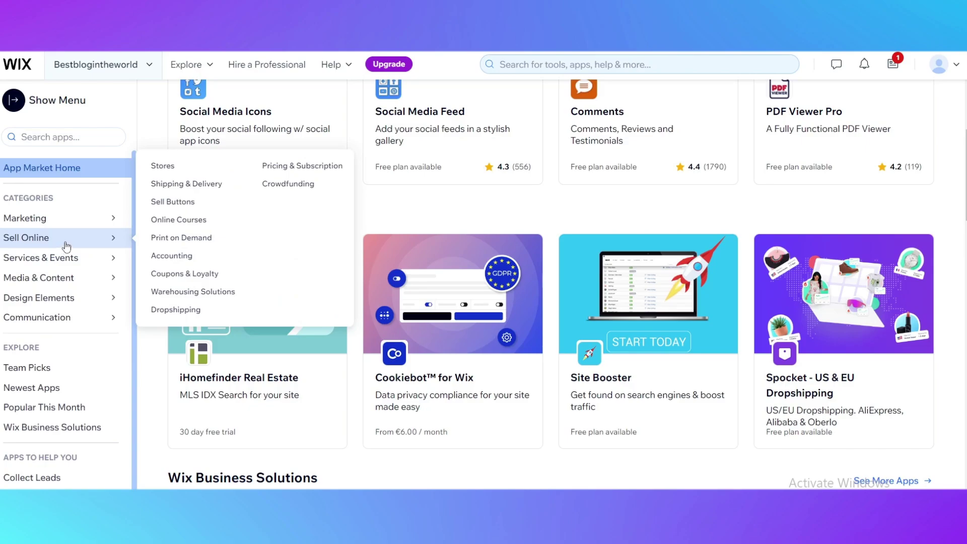
left_click(66, 247)
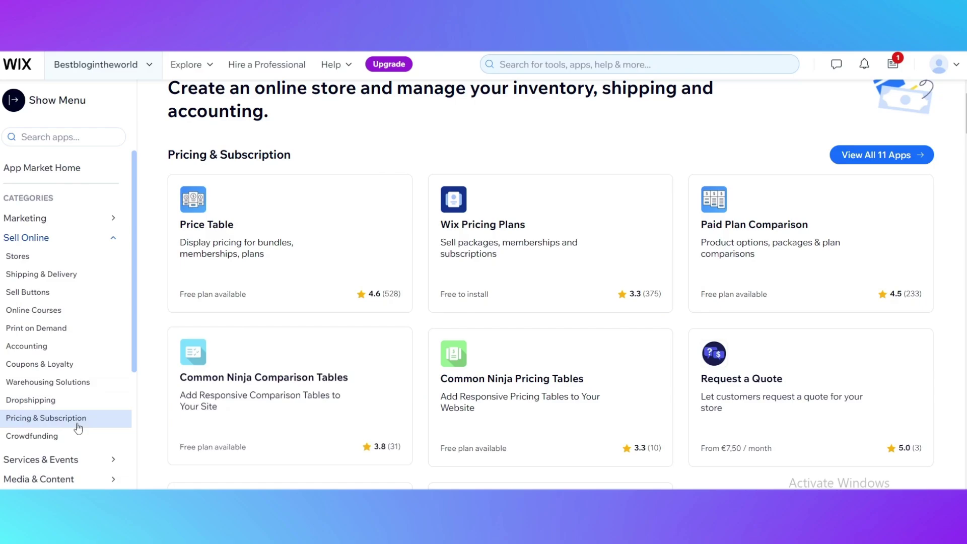
left_click(52, 435)
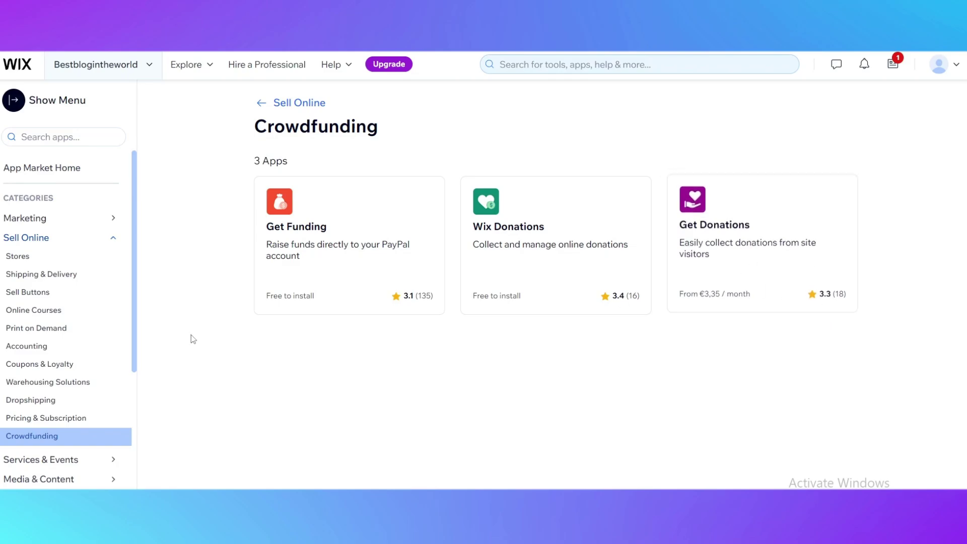
- Add the Get Funding app to the site and go to the editor to customize it
left_click(389, 264)
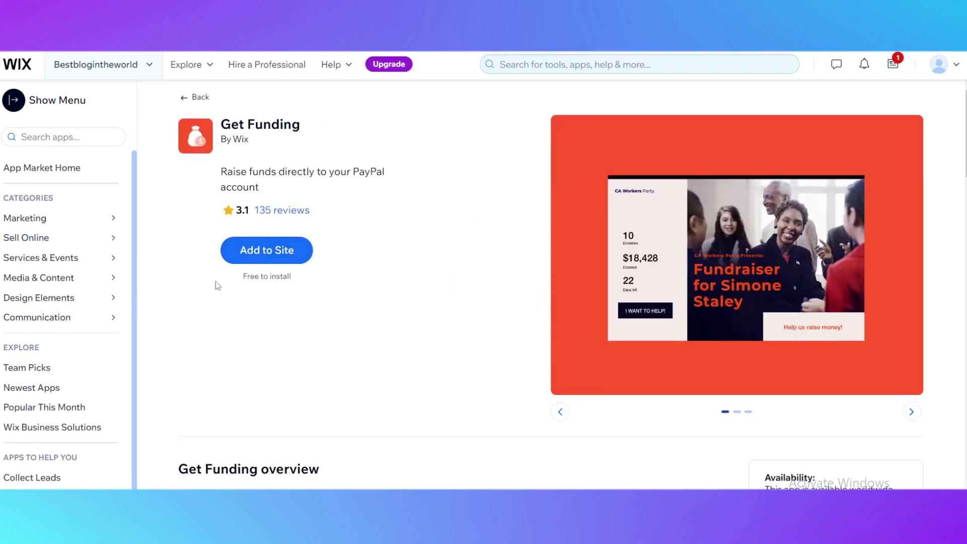
left_click(261, 261)
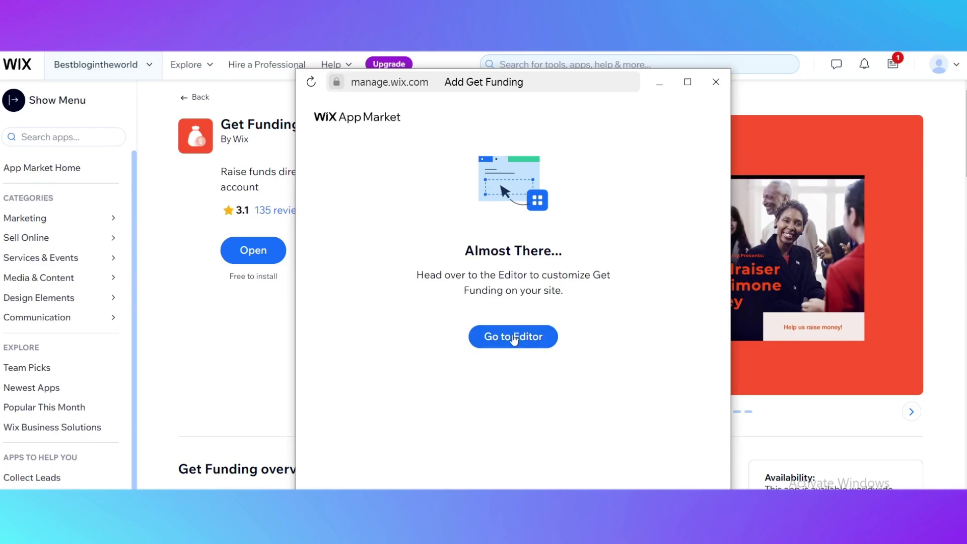
left_click(514, 338)
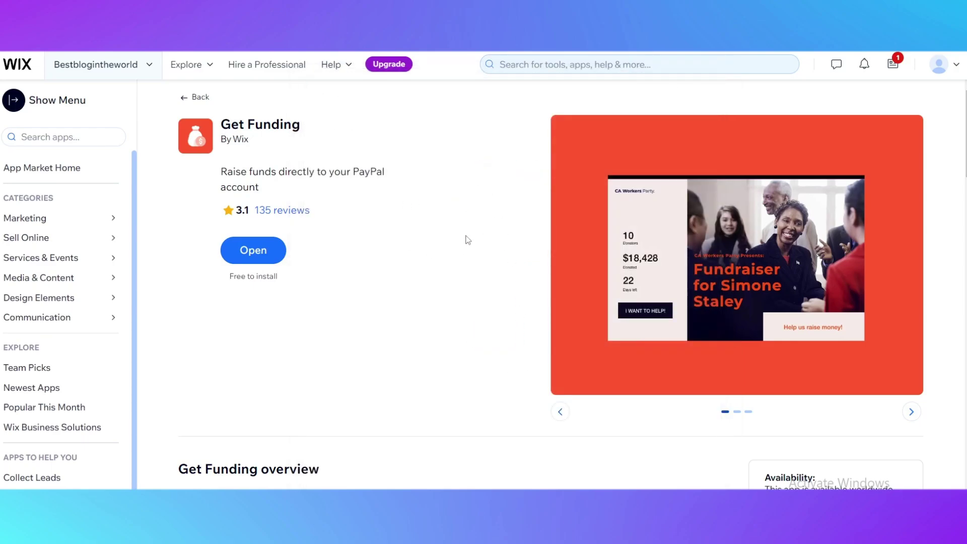
- Scroll through the Get Funding app page and reload it with F5
scroll(507, 356, "down", 5)
scroll(287, 214, "up", 5)
scroll(755, 331, "down", 5)
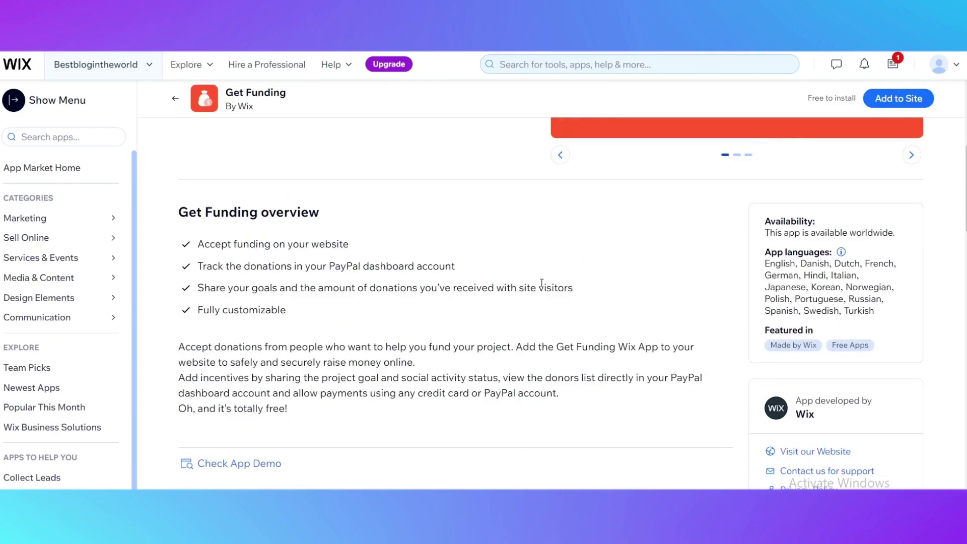
scroll(606, 210, "up", 5)
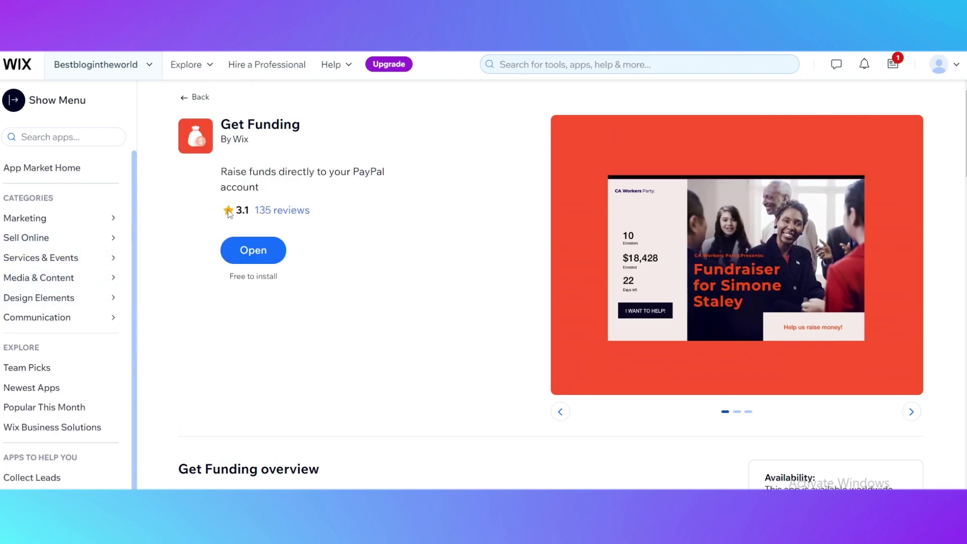
key("F5")
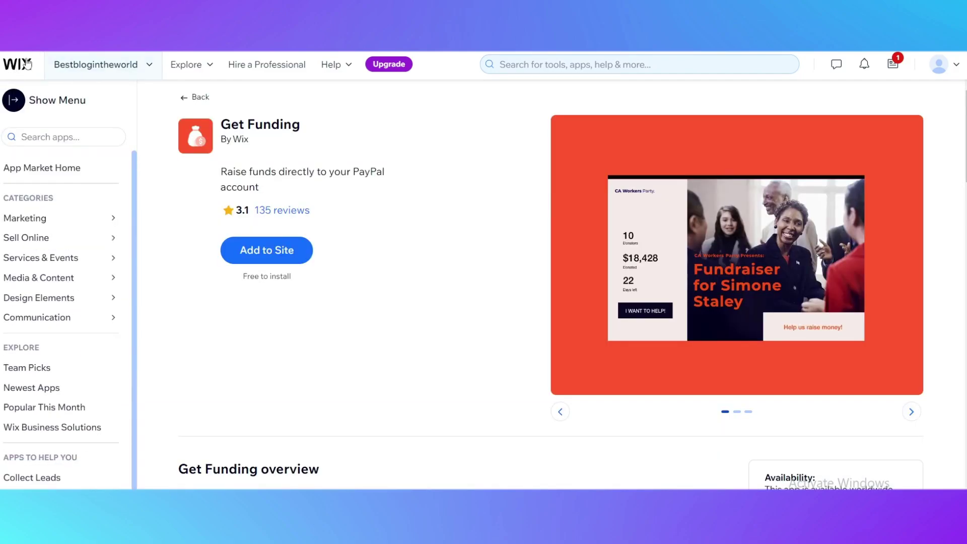
- Return to the sites list and open the Bestblogintheworld site's dashboard
left_click(27, 63)
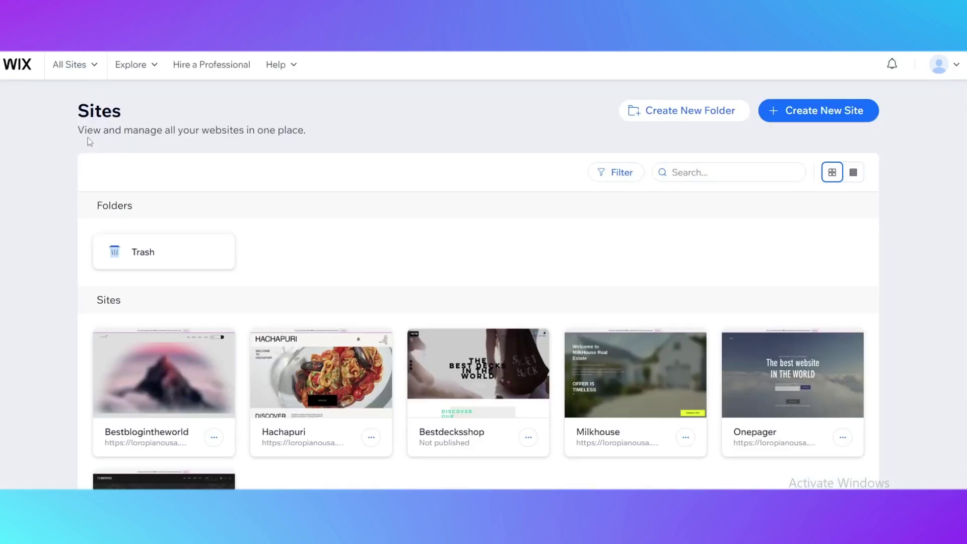
scroll(195, 384, "down", 3)
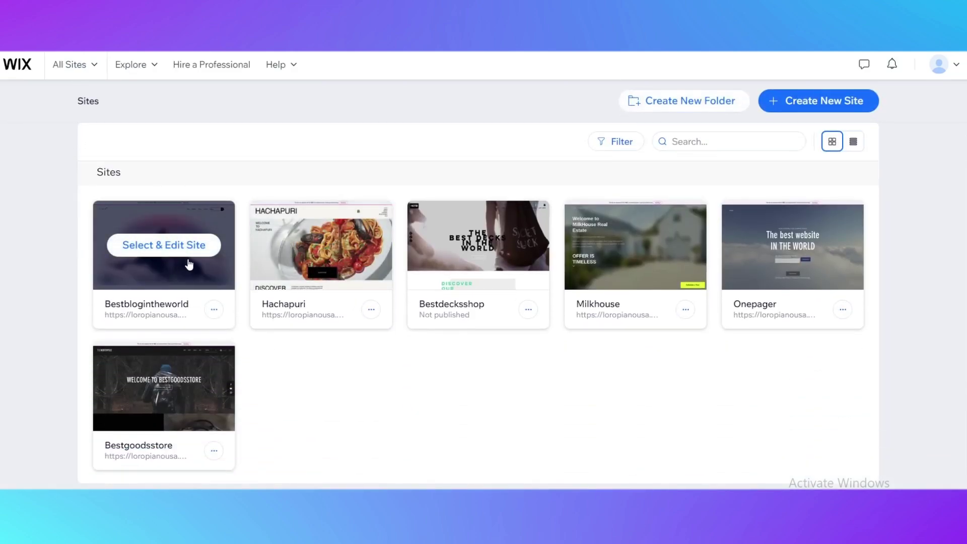
left_click(173, 271)
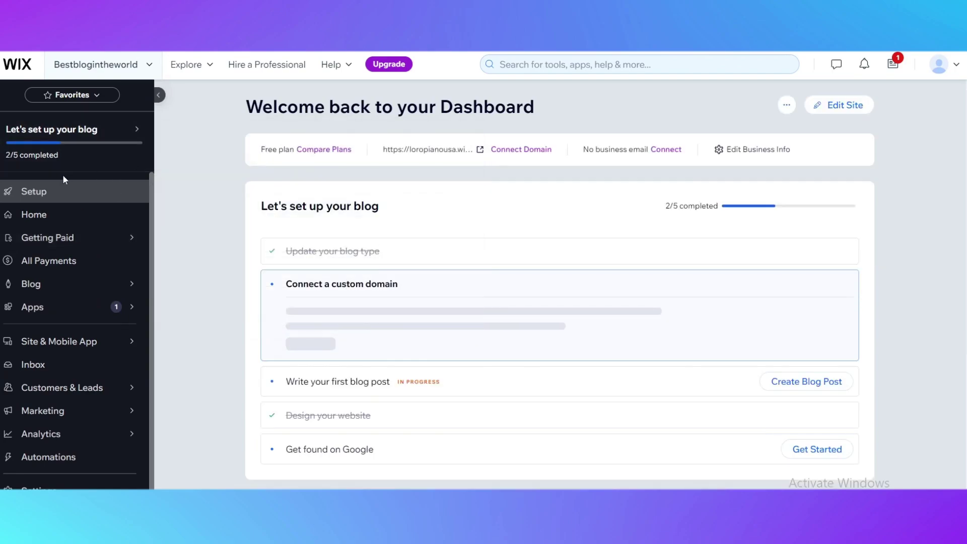
mouse_move(69, 154)
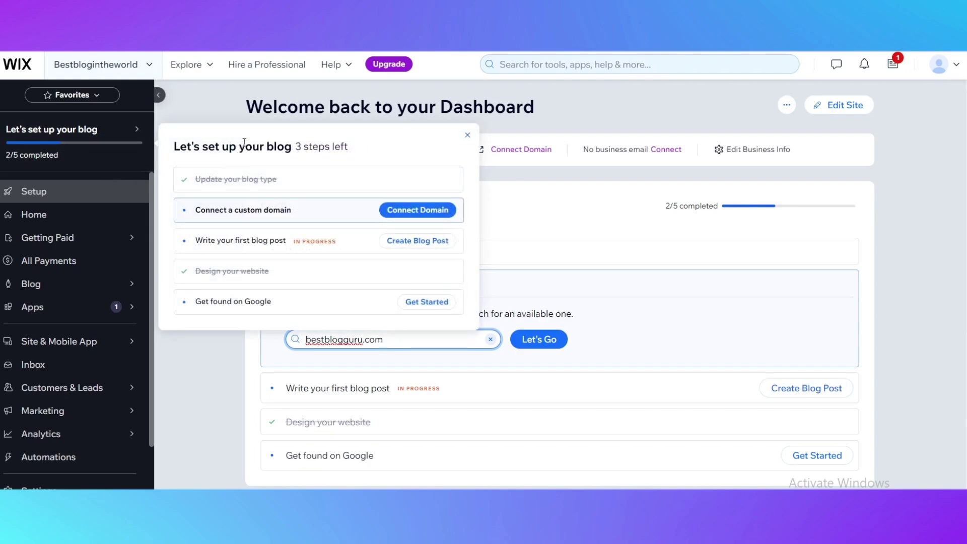
scroll(479, 281, "down", 5)
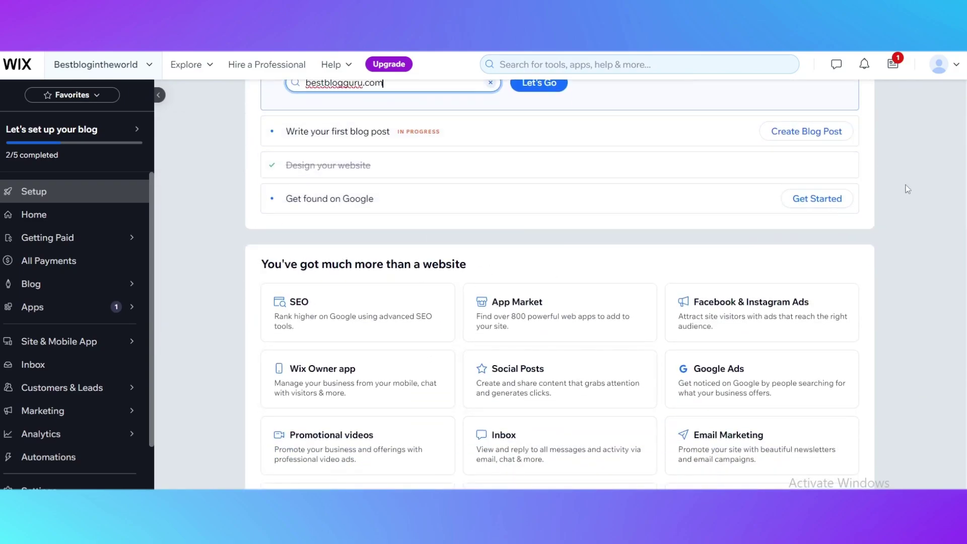
scroll(627, 222, "up", 5)
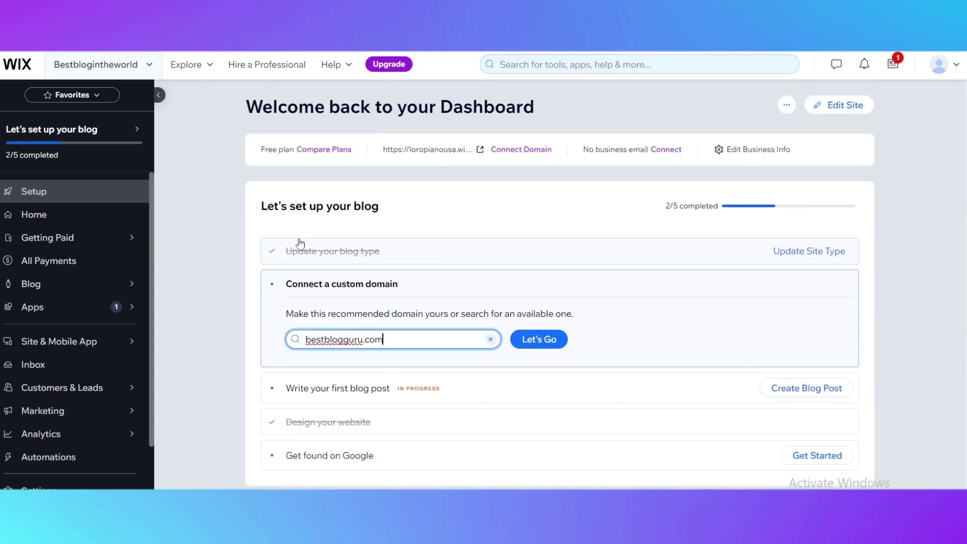
scroll(414, 267, "down", 7)
scroll(458, 287, "up", 5)
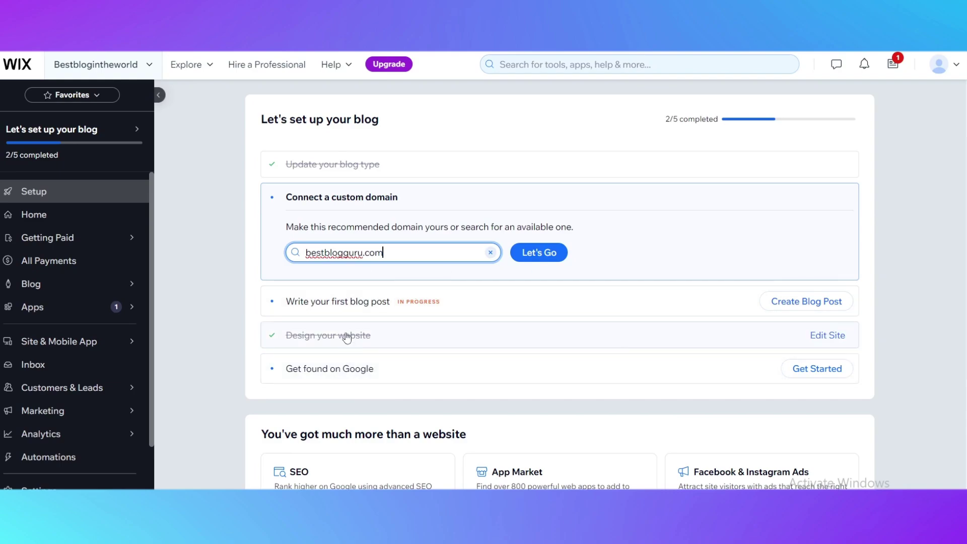
scroll(335, 340, "down", 3)
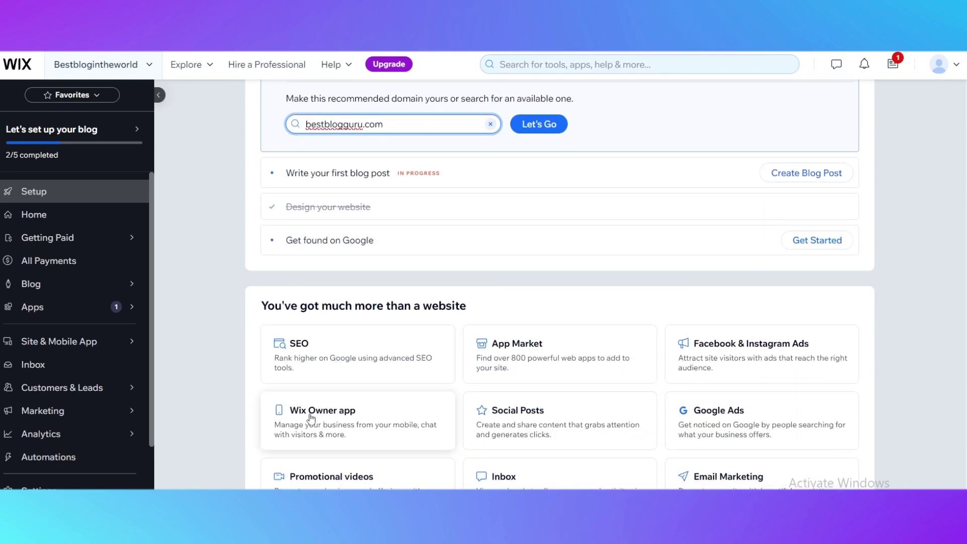
scroll(504, 368, "up", 5)
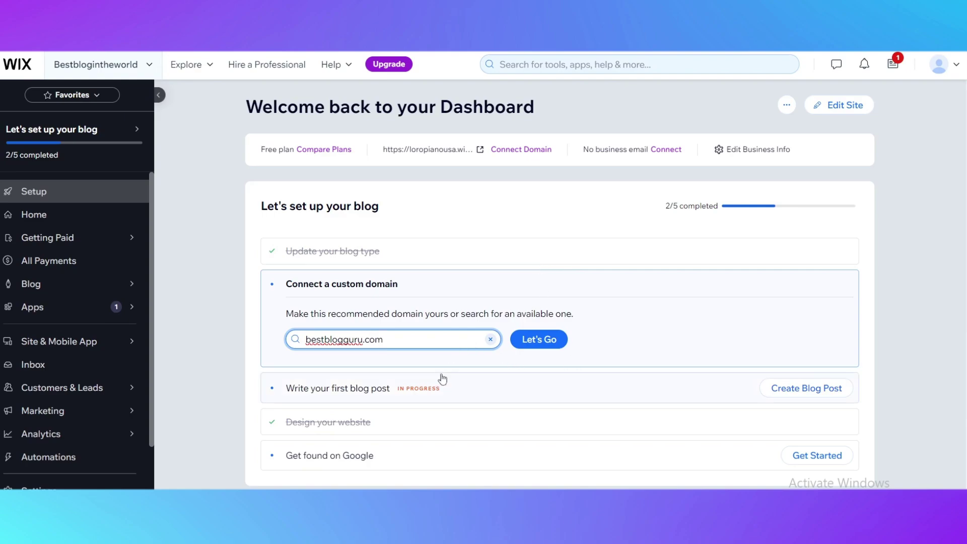
left_click_drag(407, 340, 291, 351)
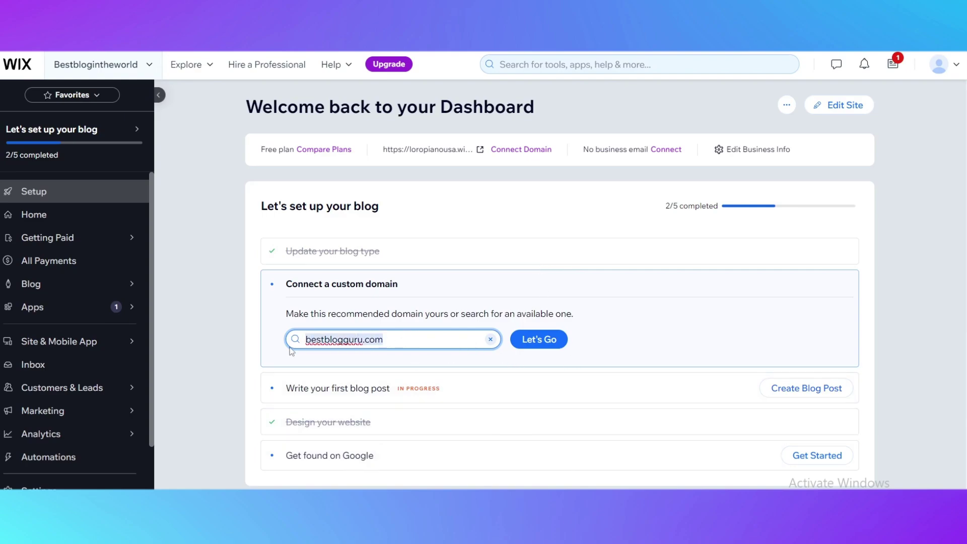
key("End")
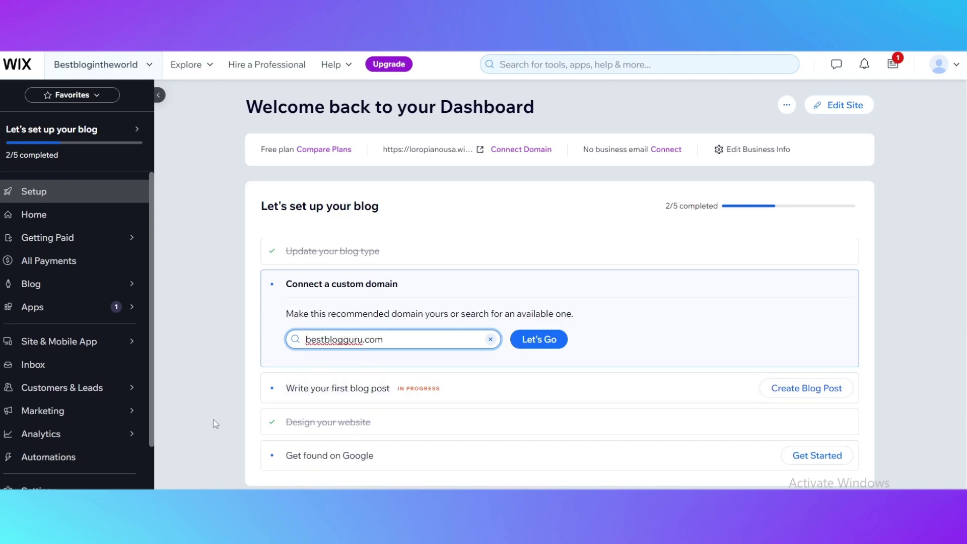
scroll(786, 433, "down", 3)
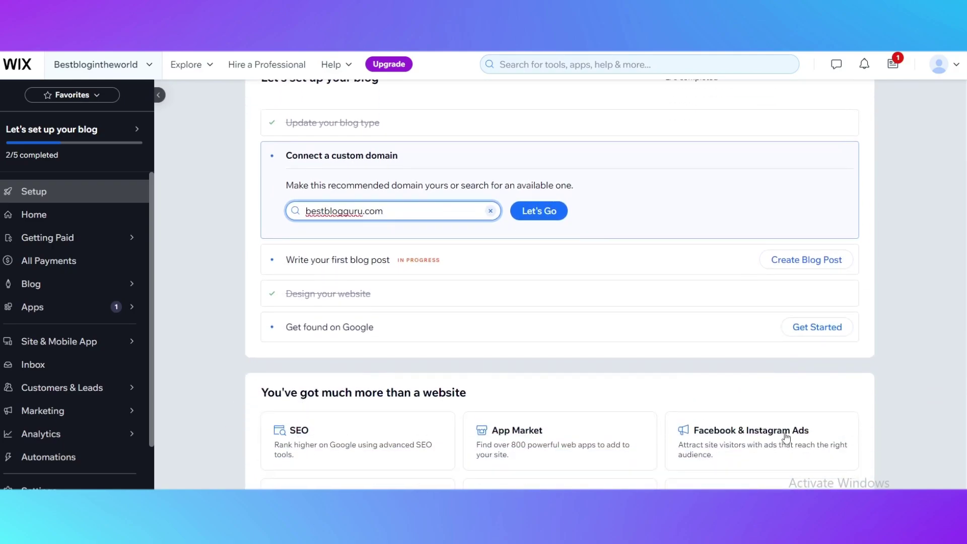
scroll(786, 437, "down", 4)
scroll(631, 395, "up", 6)
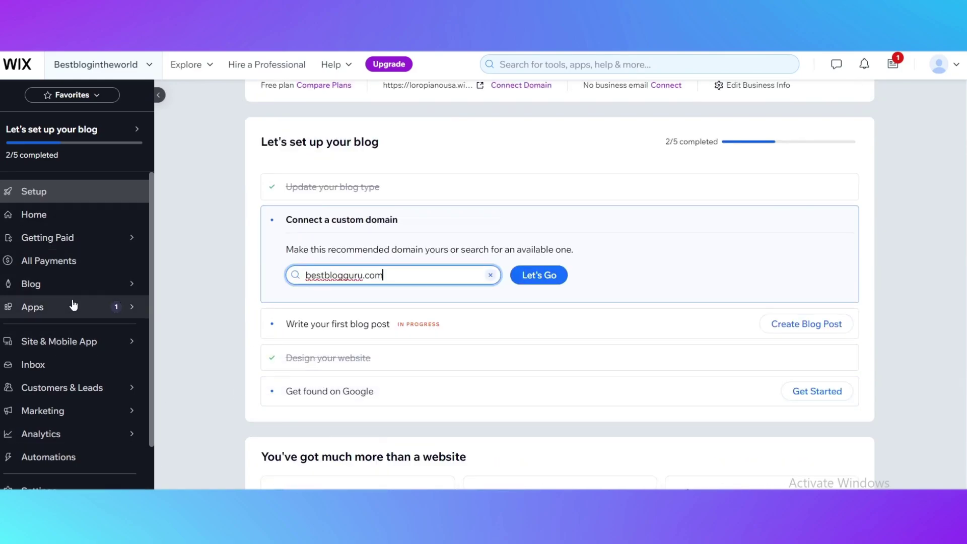
mouse_move(63, 293)
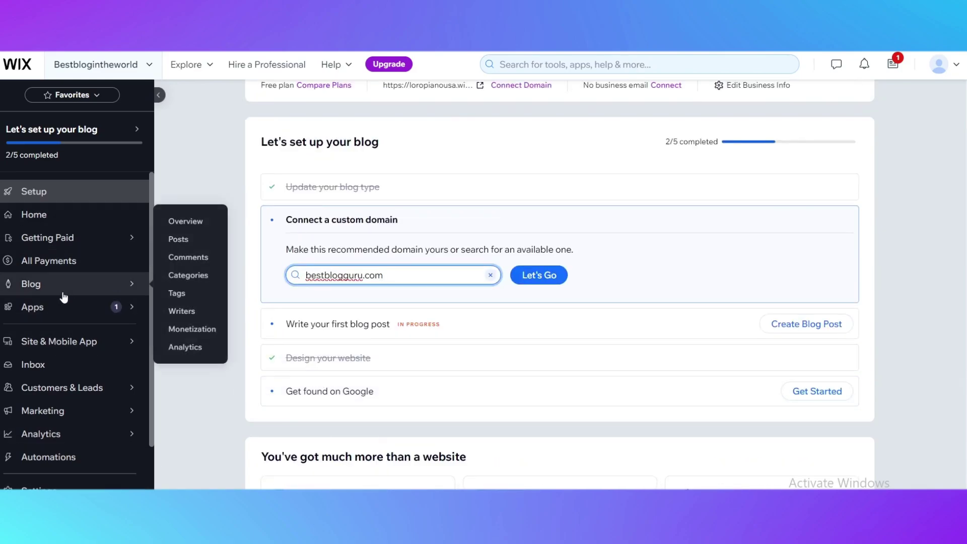
- Review the dashboard Home analytics, then choose Get the App on the Wix Owner app banner
left_click(79, 219)
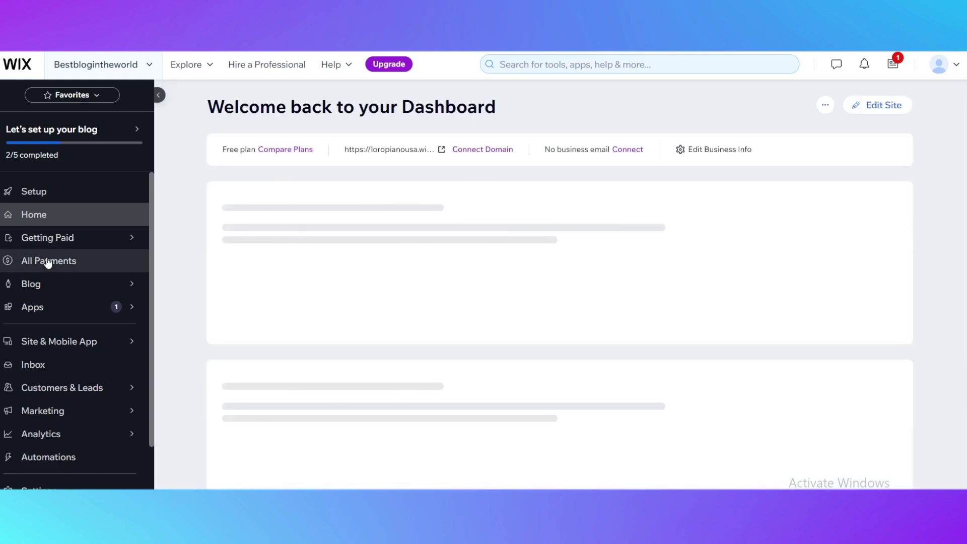
mouse_move(56, 247)
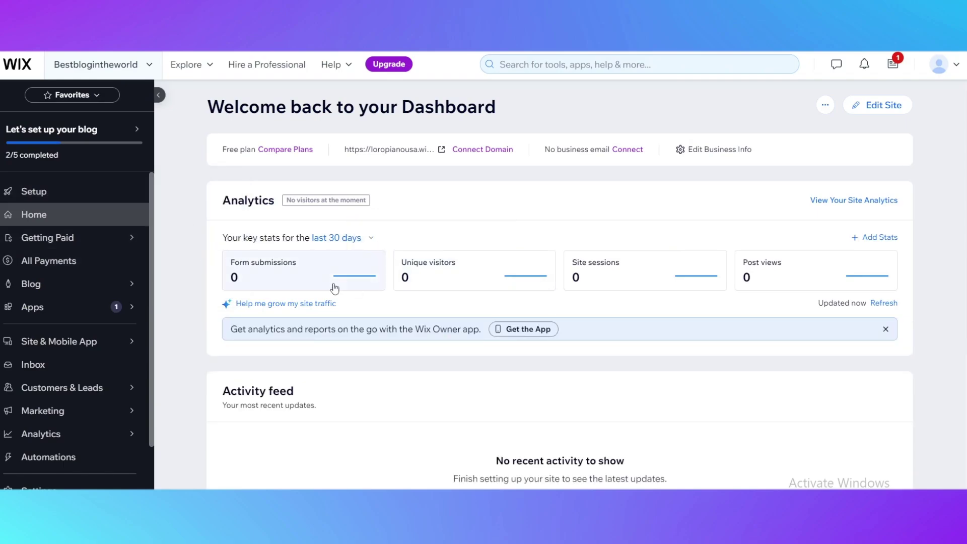
scroll(353, 275, "down", 3)
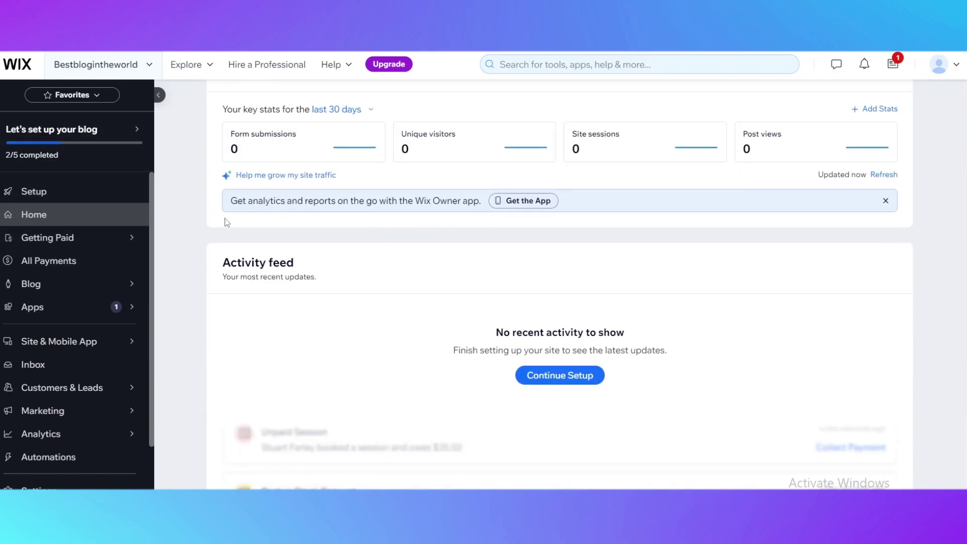
scroll(431, 277, "up", 3)
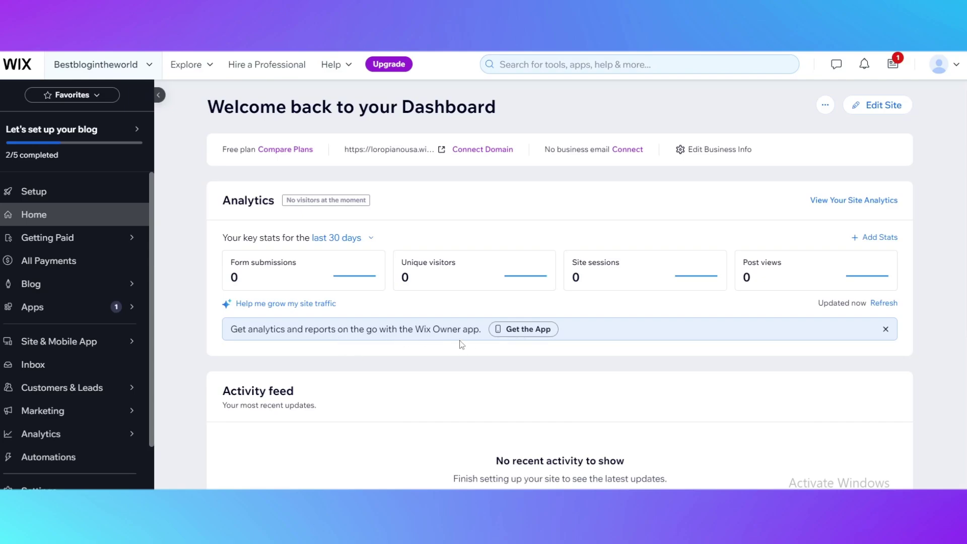
left_click(496, 332)
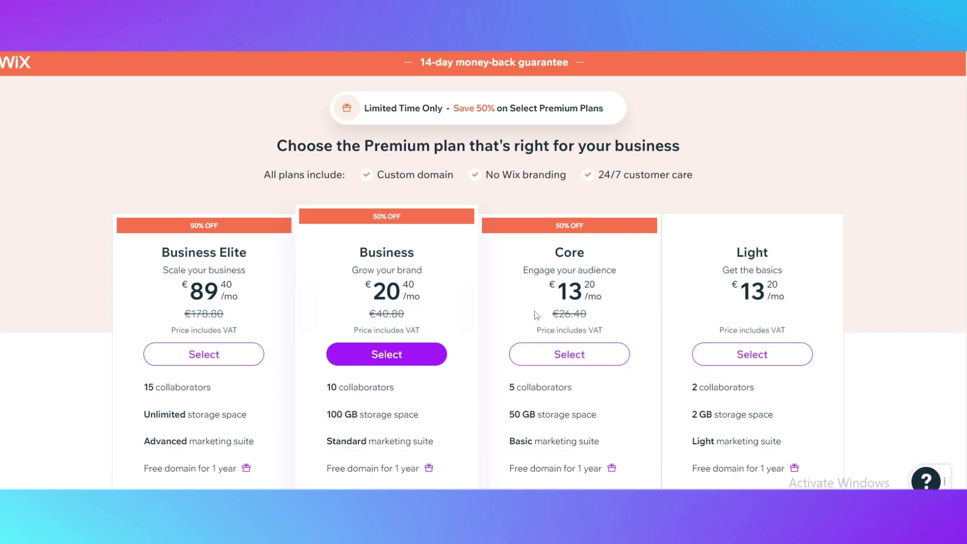
- Compare Premium plan prices, highlighting the Core plan's crossed-out original price
left_click_drag(548, 314, 586, 313)
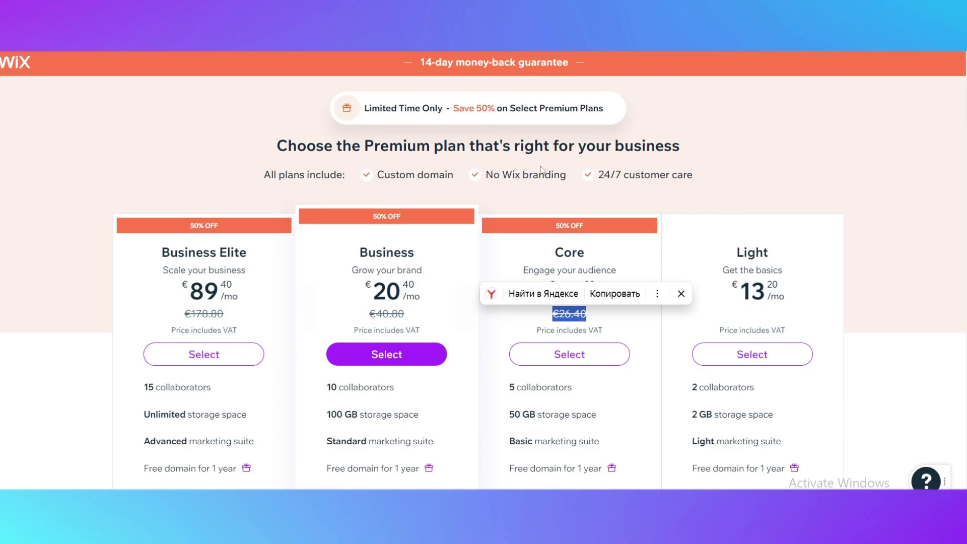
left_click(651, 189)
scroll(651, 189, "down", 5)
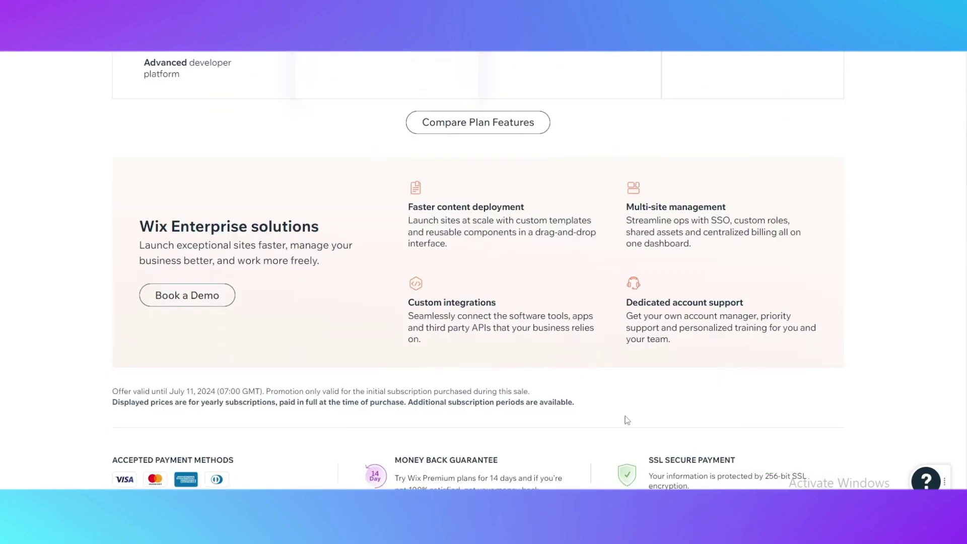
scroll(706, 434, "up", 5)
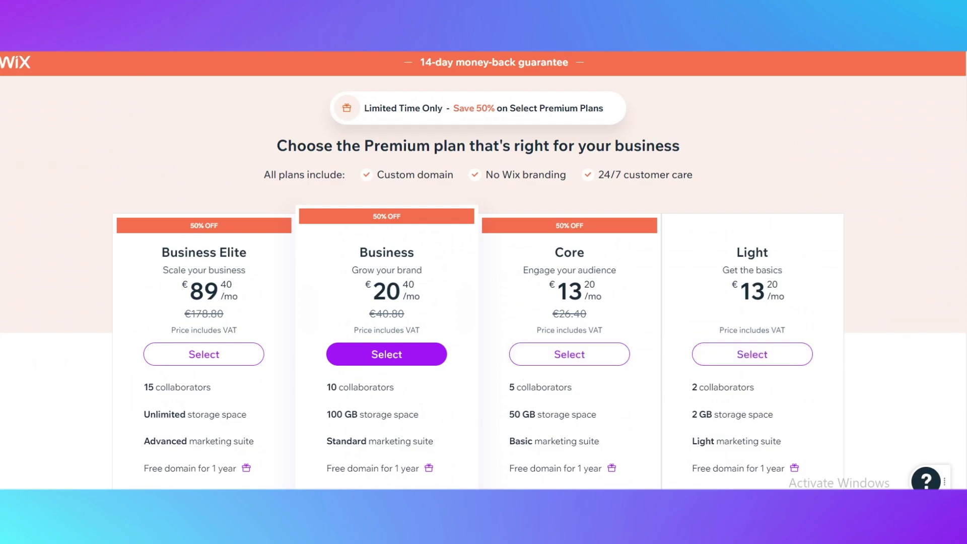